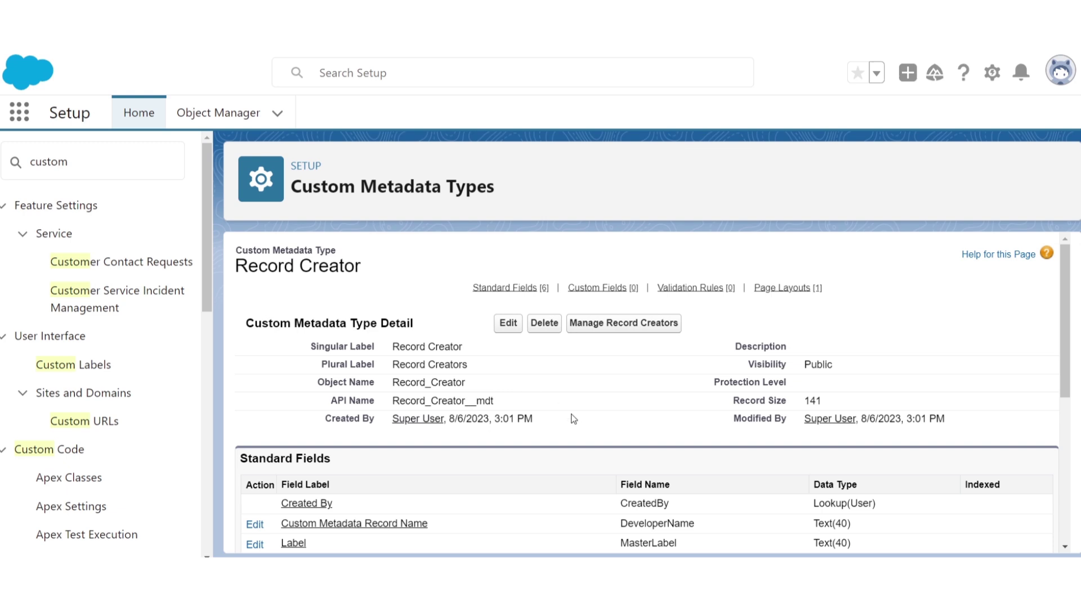
{"action": "scroll", "coordinate": [573, 419], "scroll_direction": "down", "scroll_amount": 5}
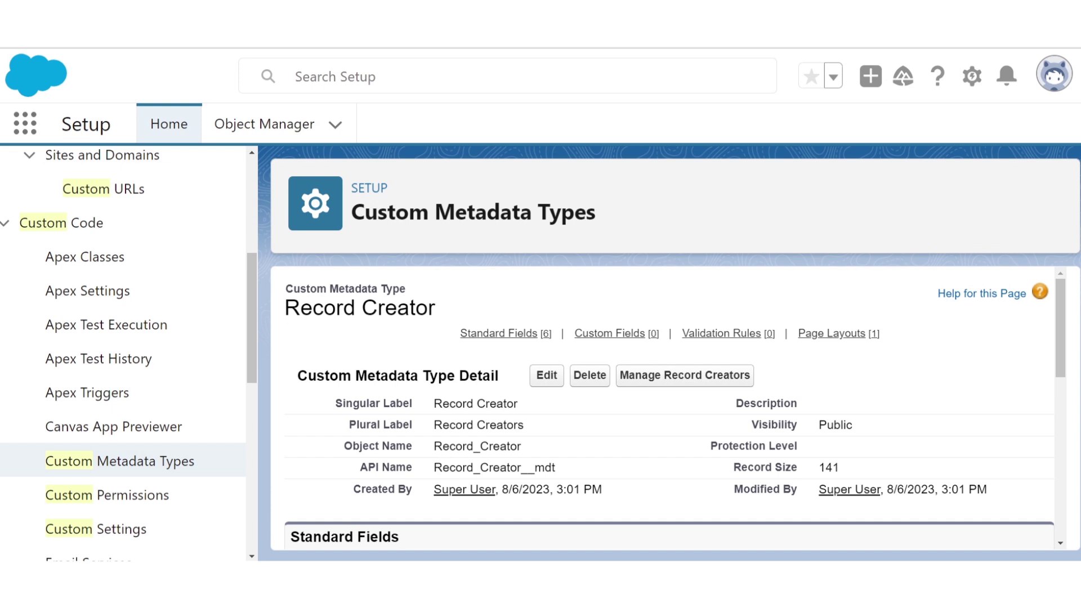
{"action": "scroll", "coordinate": [463, 489], "scroll_direction": "down", "scroll_amount": 3}
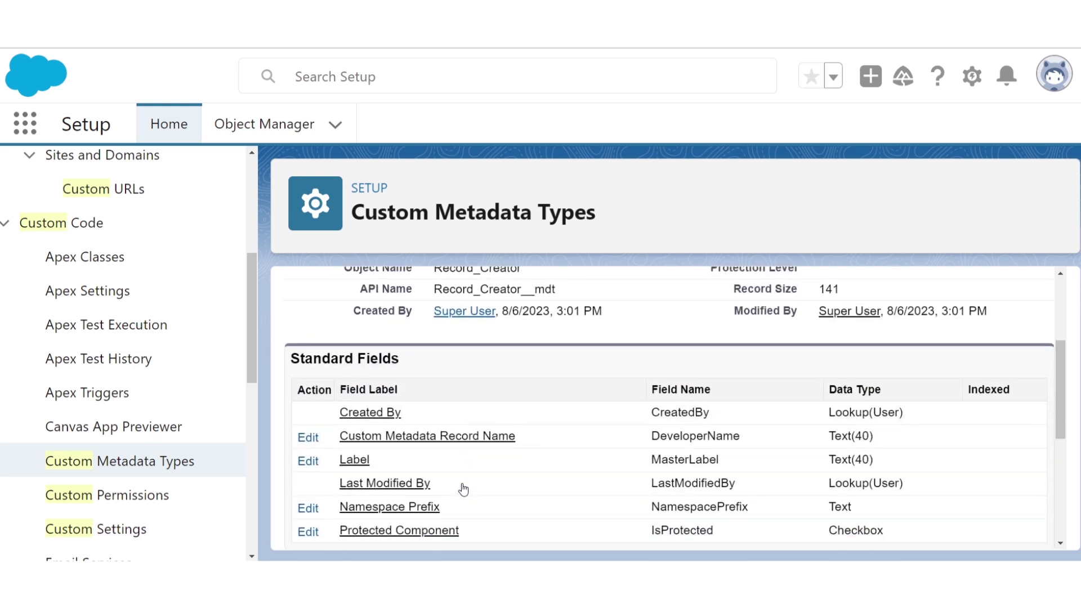
{"action": "scroll", "coordinate": [463, 488], "scroll_direction": "down", "scroll_amount": 3}
- Start a new Metadata Relationship custom field on Record Creator related to Entity Definition
{"action": "left_click", "coordinate": [544, 419]}
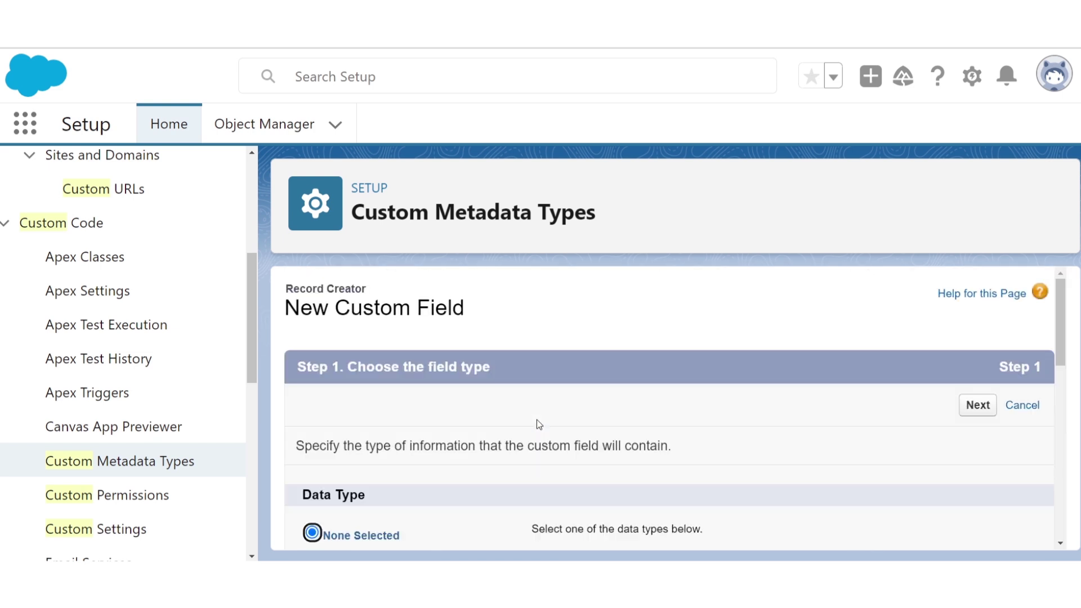
{"action": "scroll", "coordinate": [536, 420], "scroll_direction": "down", "scroll_amount": 2}
{"action": "left_click", "coordinate": [422, 461]}
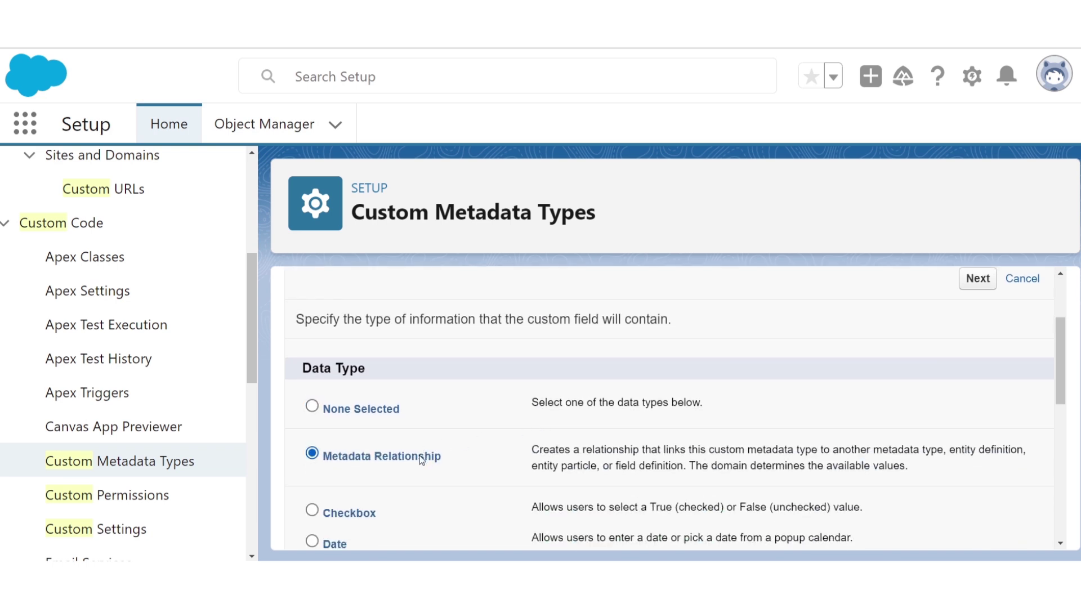
{"action": "left_click", "coordinate": [970, 286]}
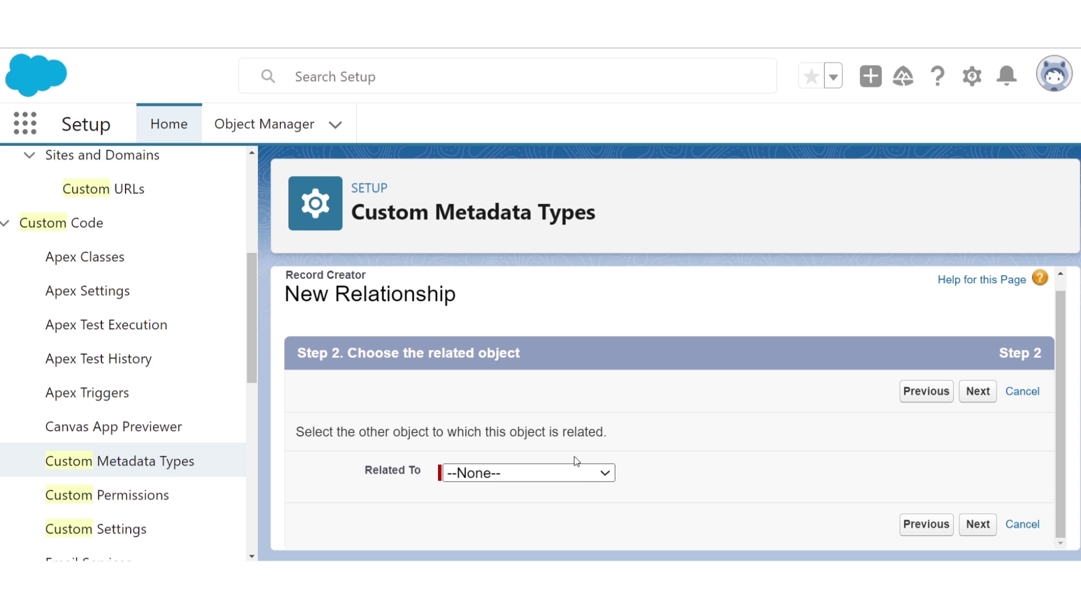
{"action": "left_click", "coordinate": [574, 465]}
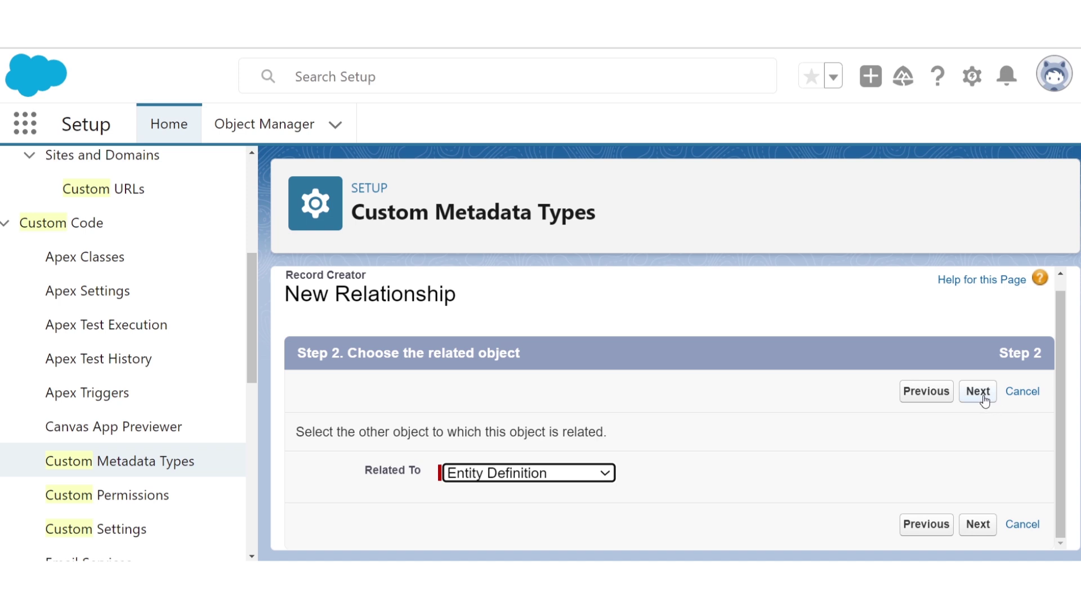
{"action": "left_click", "coordinate": [981, 400]}
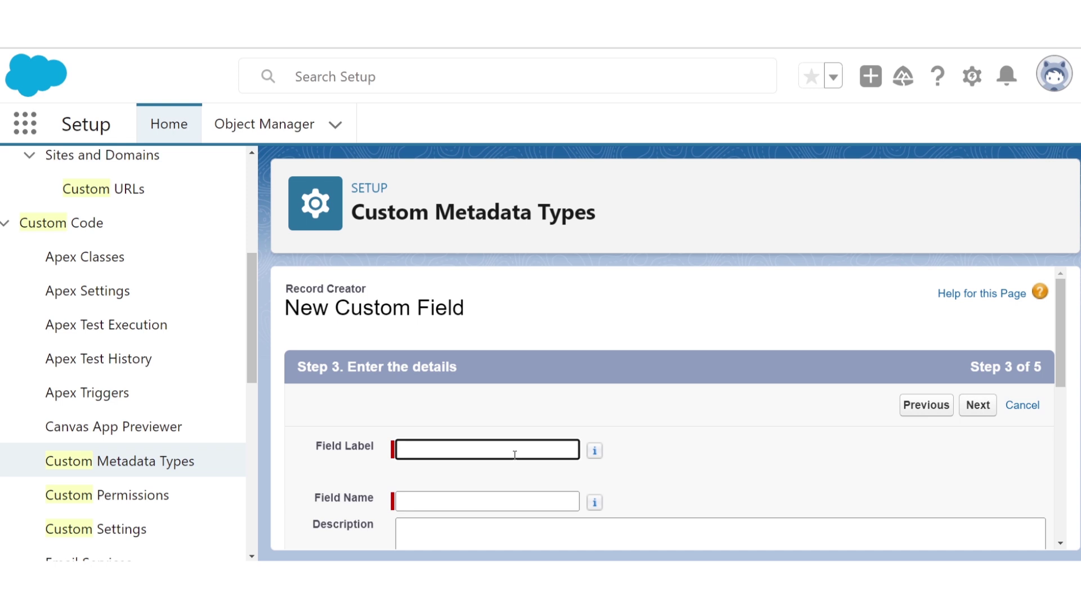
- Label the field 'Criteria Object' (Criteria_Object) and save it
{"action": "type", "text": "Criteria Object"}
{"action": "left_click", "coordinate": [515, 501]}
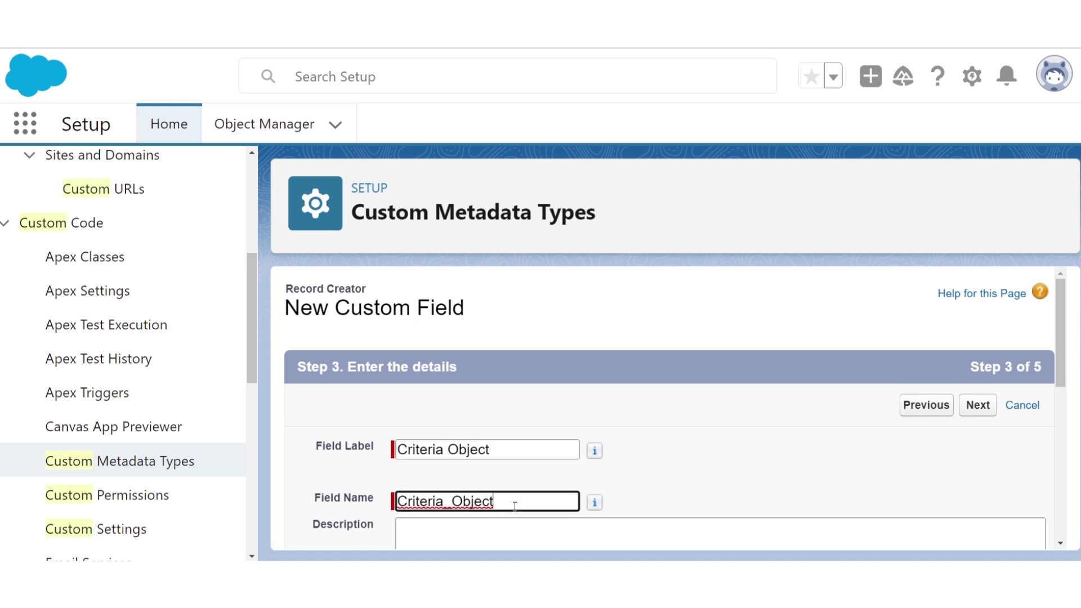
{"action": "scroll", "coordinate": [515, 504], "scroll_direction": "down", "scroll_amount": 3}
{"action": "scroll", "coordinate": [515, 507], "scroll_direction": "down", "scroll_amount": 1}
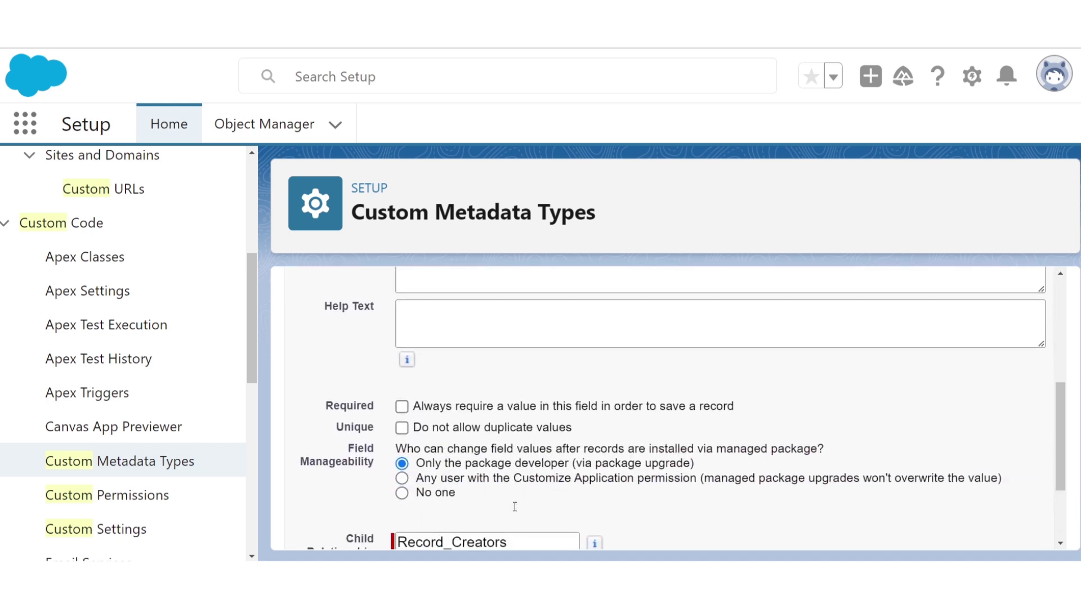
{"action": "scroll", "coordinate": [623, 517], "scroll_direction": "down", "scroll_amount": 2}
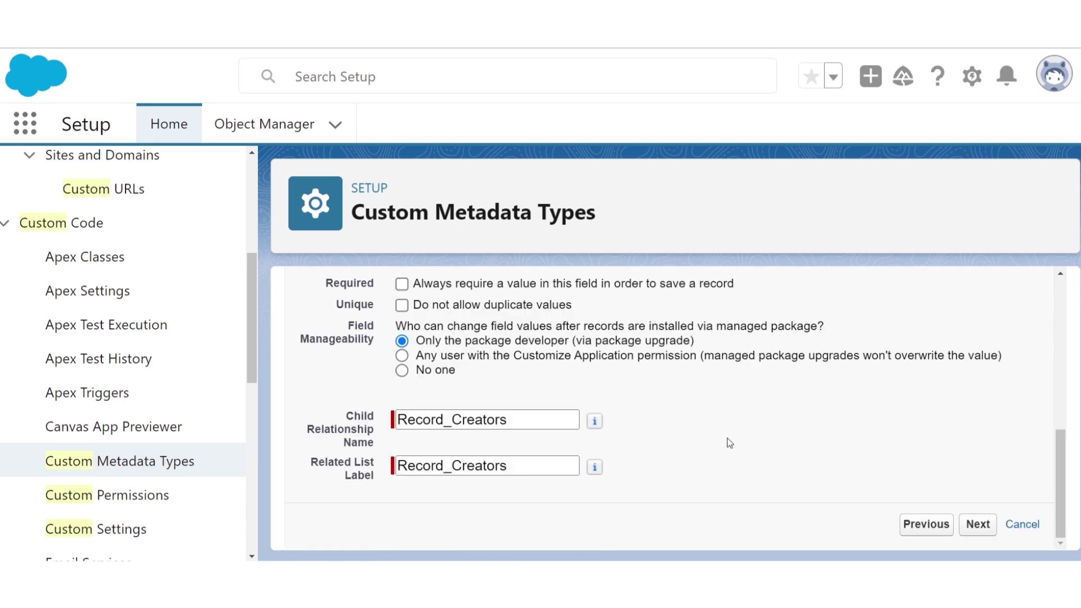
{"action": "scroll", "coordinate": [727, 443], "scroll_direction": "up", "scroll_amount": 6}
{"action": "left_click", "coordinate": [978, 355]}
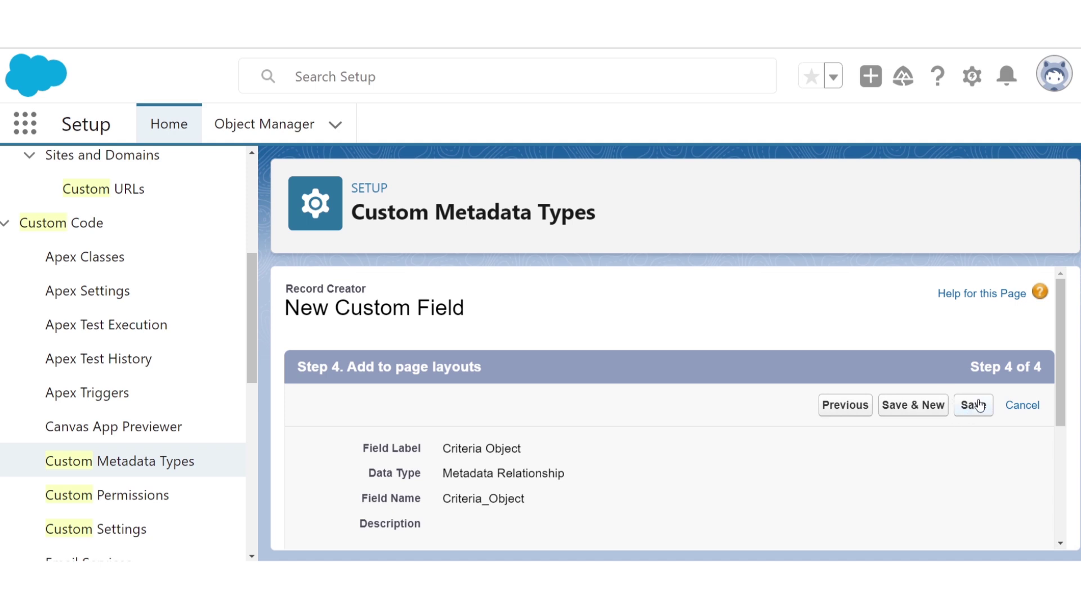
{"action": "left_click", "coordinate": [980, 406]}
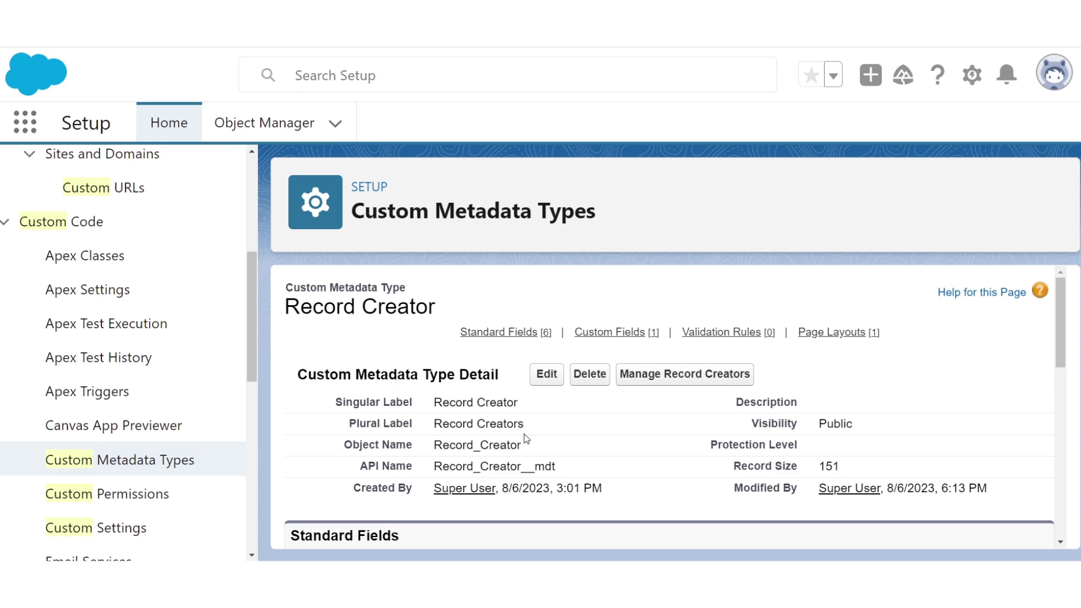
- Start another Metadata Relationship custom field related to Field Definition
{"action": "scroll", "coordinate": [526, 440], "scroll_direction": "down", "scroll_amount": 7}
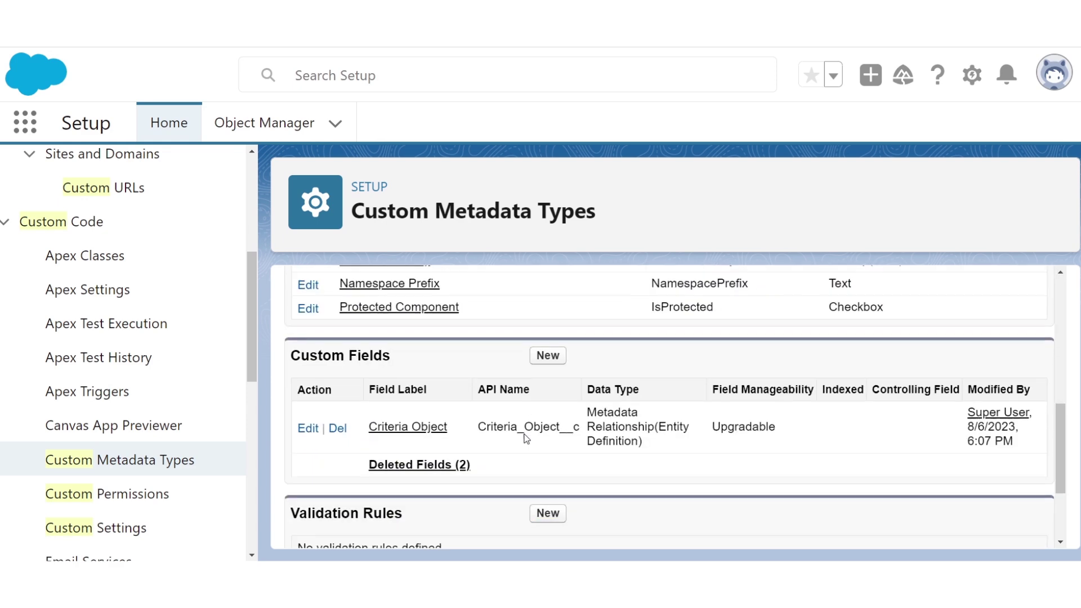
{"action": "left_click", "coordinate": [542, 348]}
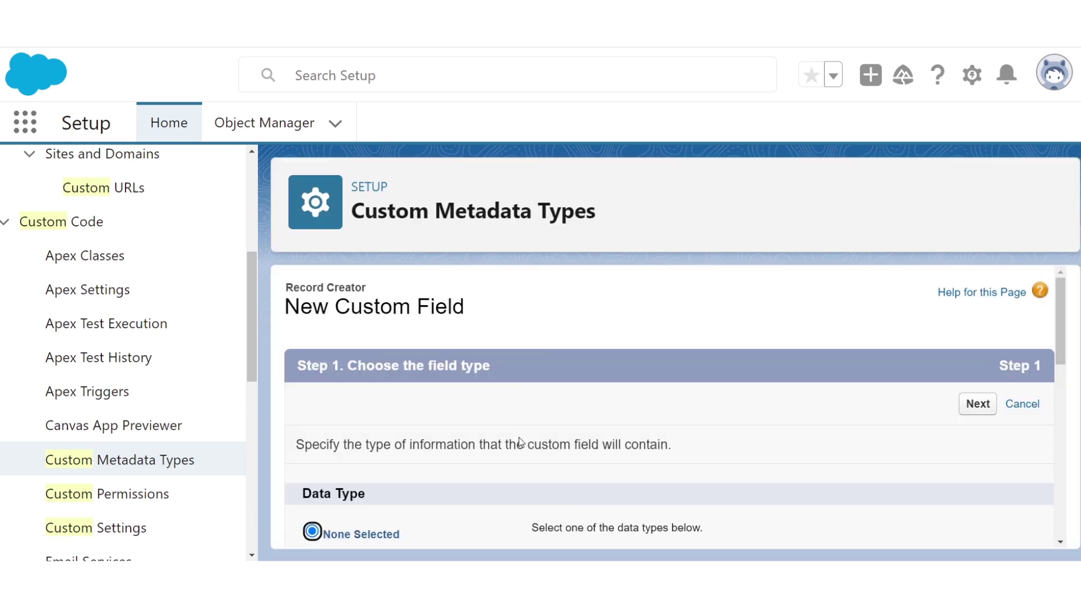
{"action": "scroll", "coordinate": [524, 406], "scroll_direction": "down", "scroll_amount": 2}
{"action": "left_click", "coordinate": [420, 507]}
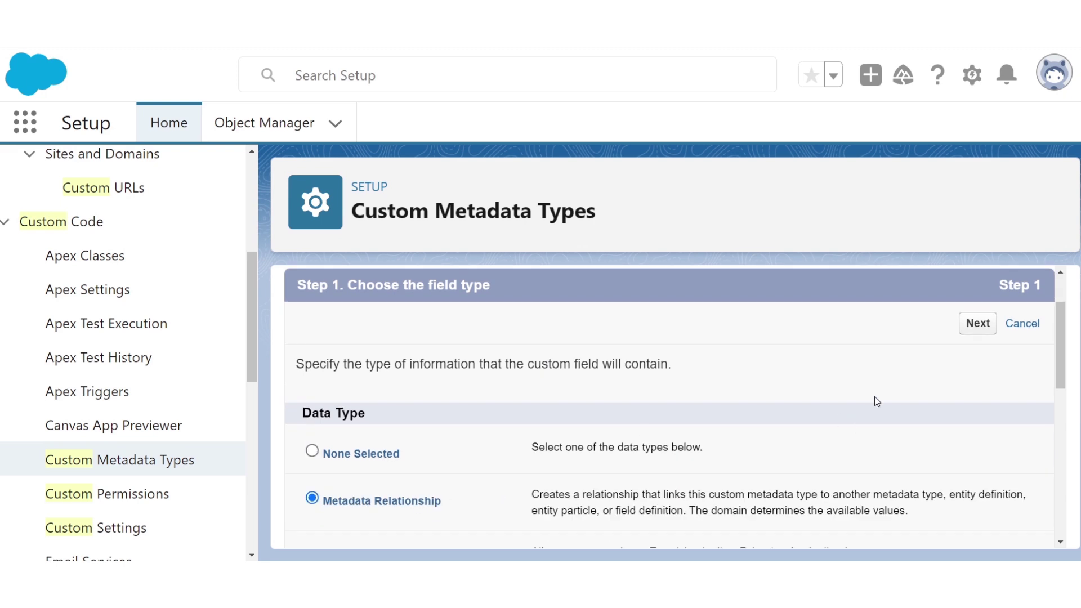
{"action": "left_click", "coordinate": [977, 324]}
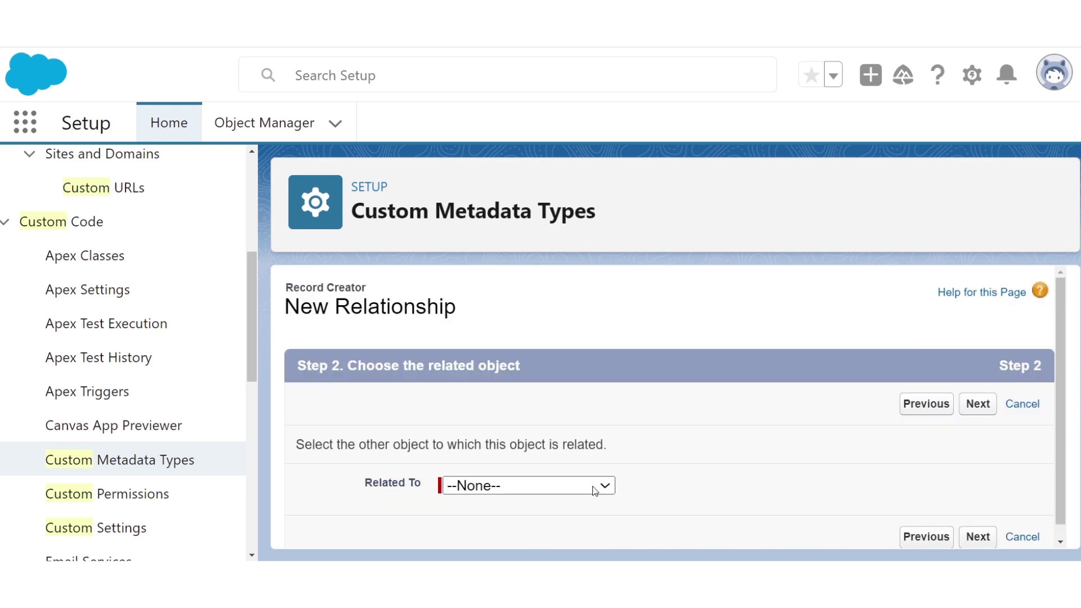
{"action": "left_click", "coordinate": [549, 498]}
{"action": "left_click", "coordinate": [527, 460]}
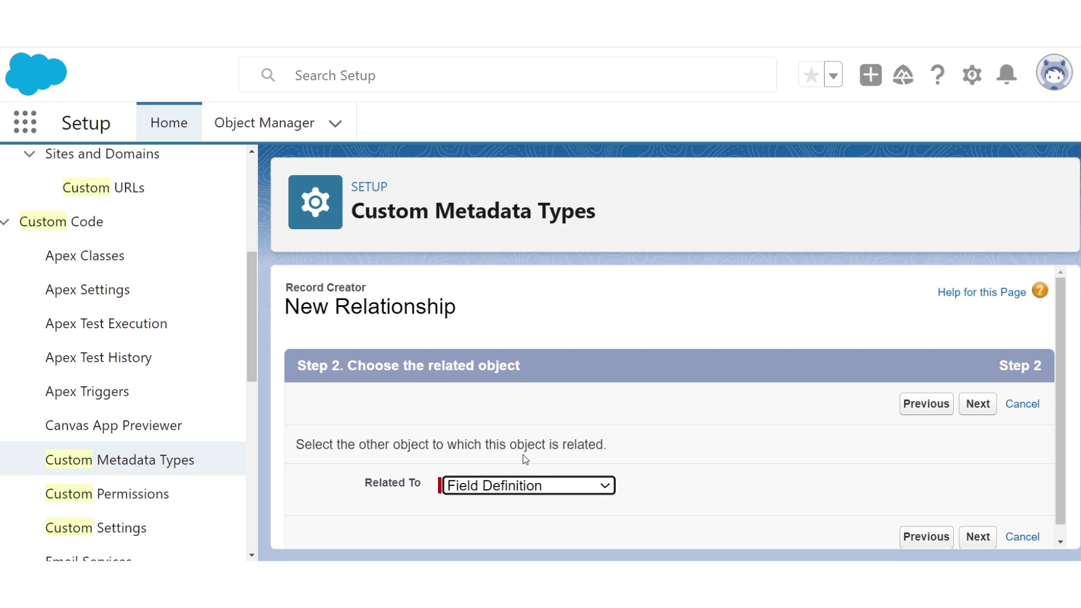
{"action": "left_click", "coordinate": [978, 405]}
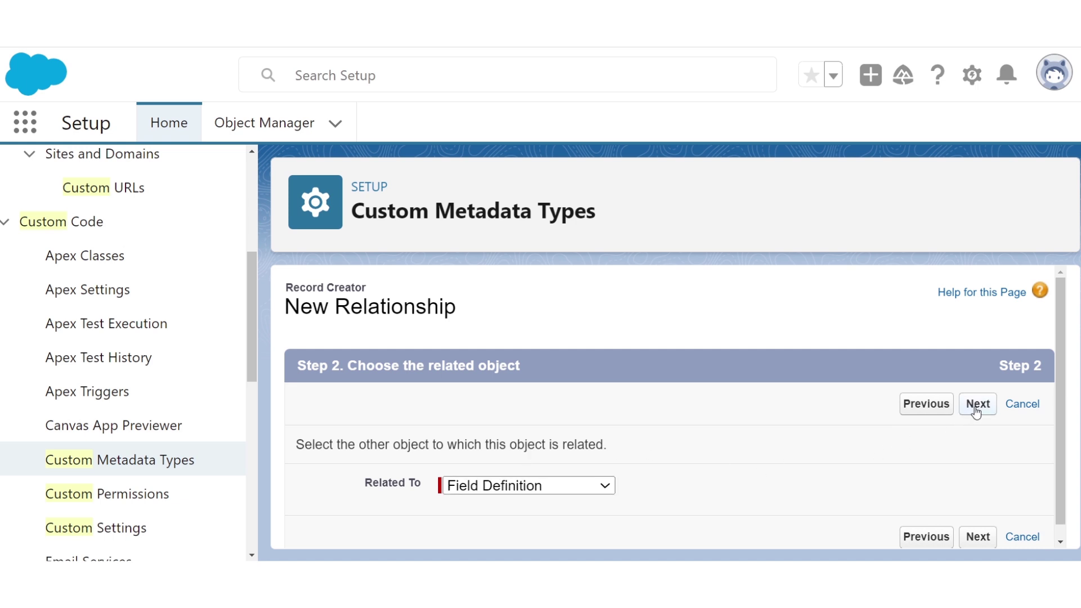
- Label it 'Criteria Field', set Criteria Object as controlling field, and save
{"action": "type", "text": "Crit"}
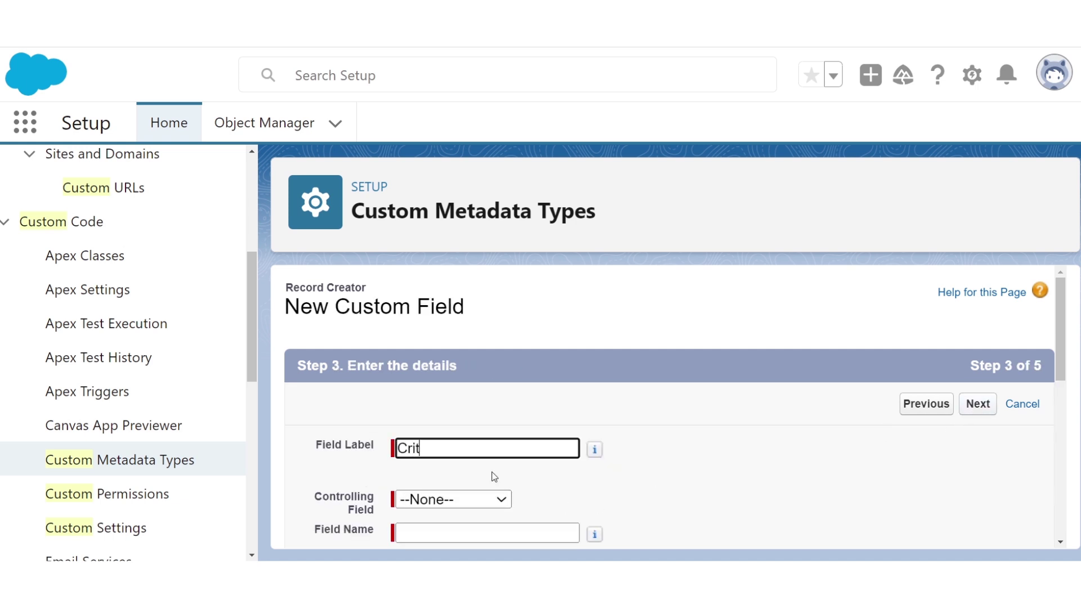
{"action": "type", "text": "eria Field"}
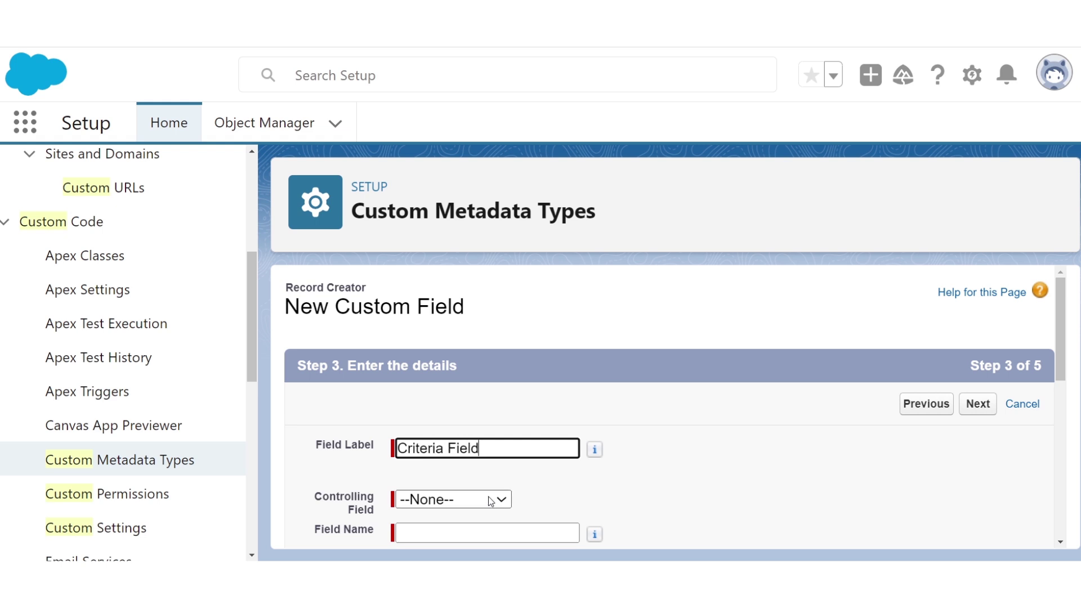
{"action": "left_click", "coordinate": [570, 503]}
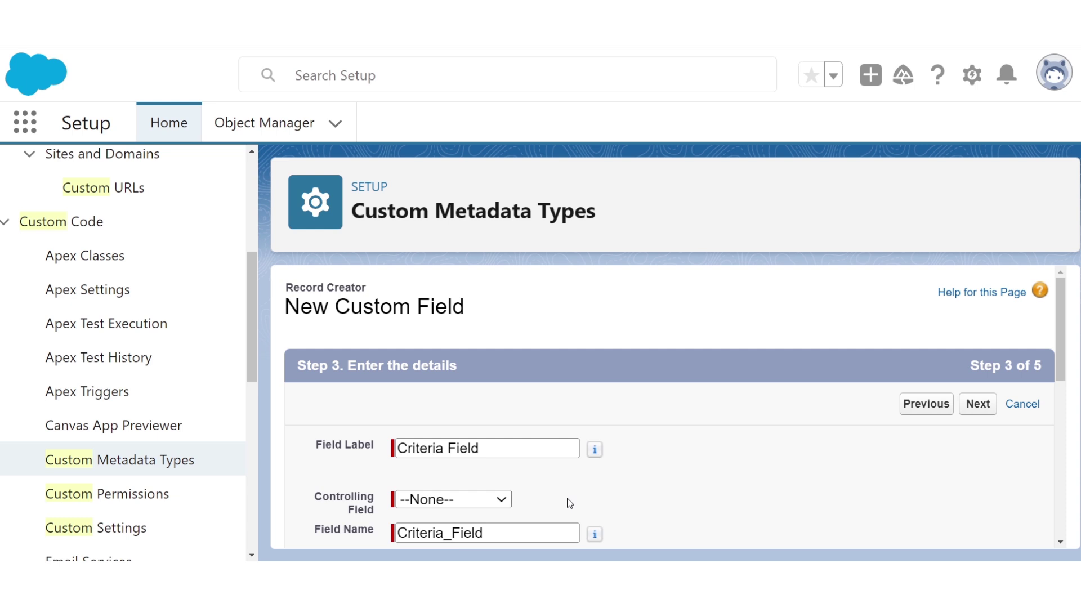
{"action": "left_click", "coordinate": [467, 509]}
{"action": "left_click", "coordinate": [467, 531]}
{"action": "left_click", "coordinate": [697, 465]}
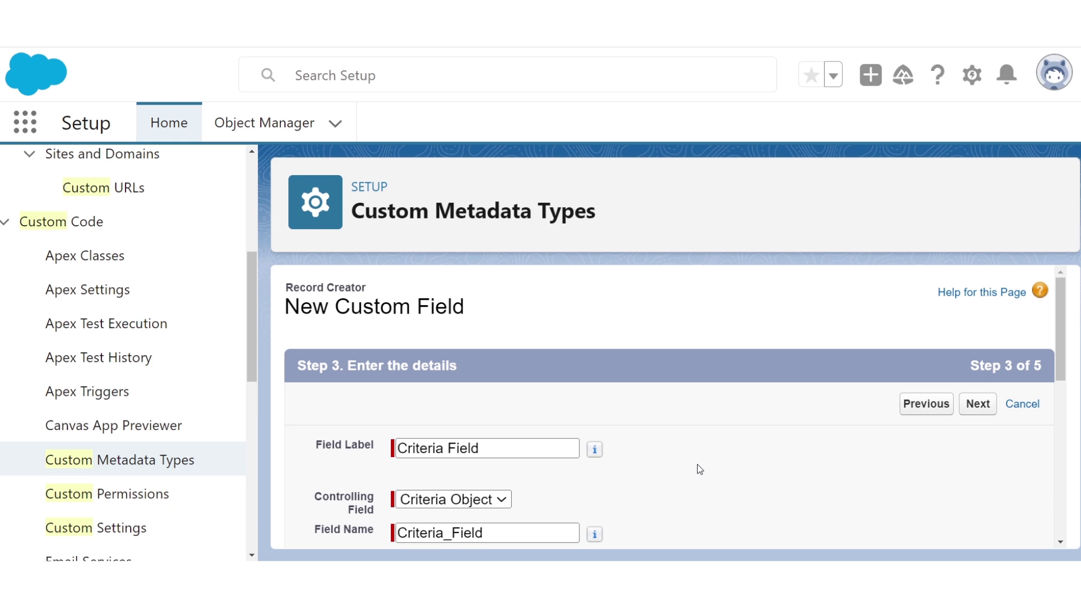
{"action": "scroll", "coordinate": [697, 465], "scroll_direction": "down", "scroll_amount": 3}
{"action": "scroll", "coordinate": [697, 464], "scroll_direction": "down", "scroll_amount": 5}
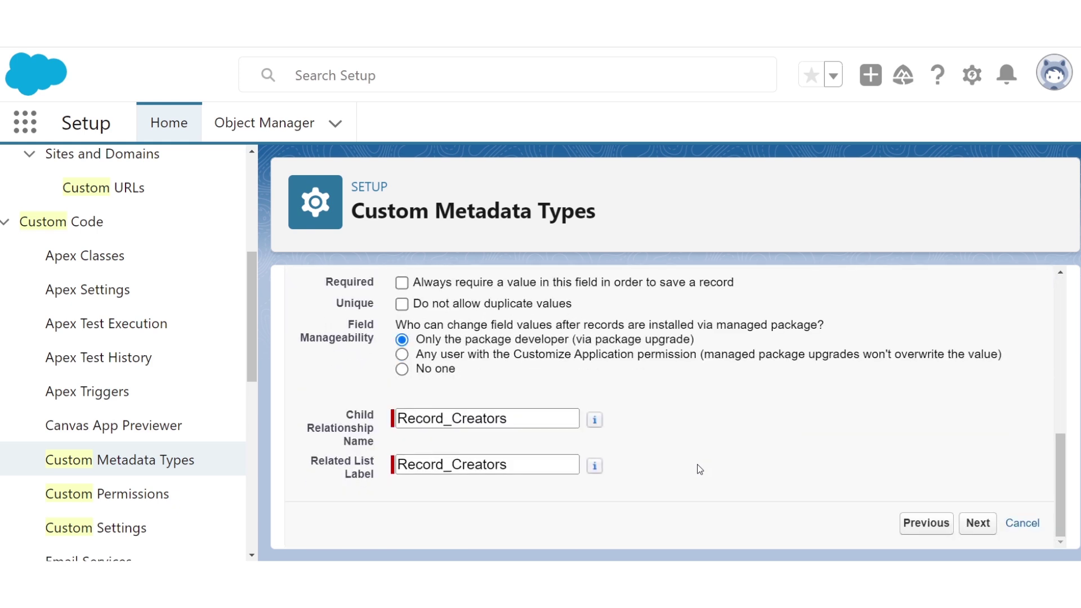
{"action": "left_click", "coordinate": [979, 523]}
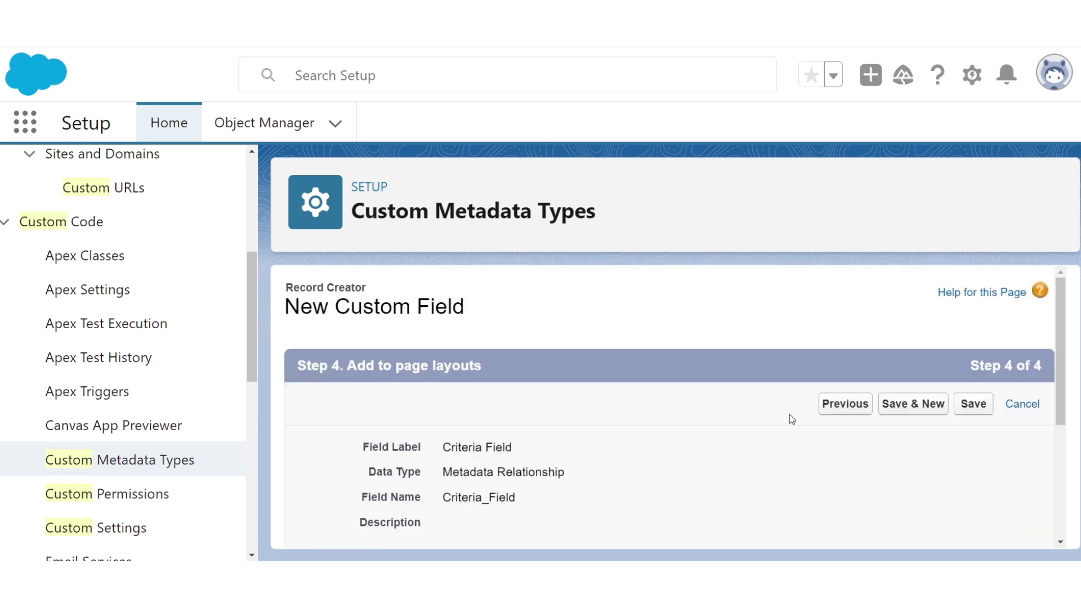
{"action": "left_click", "coordinate": [973, 404]}
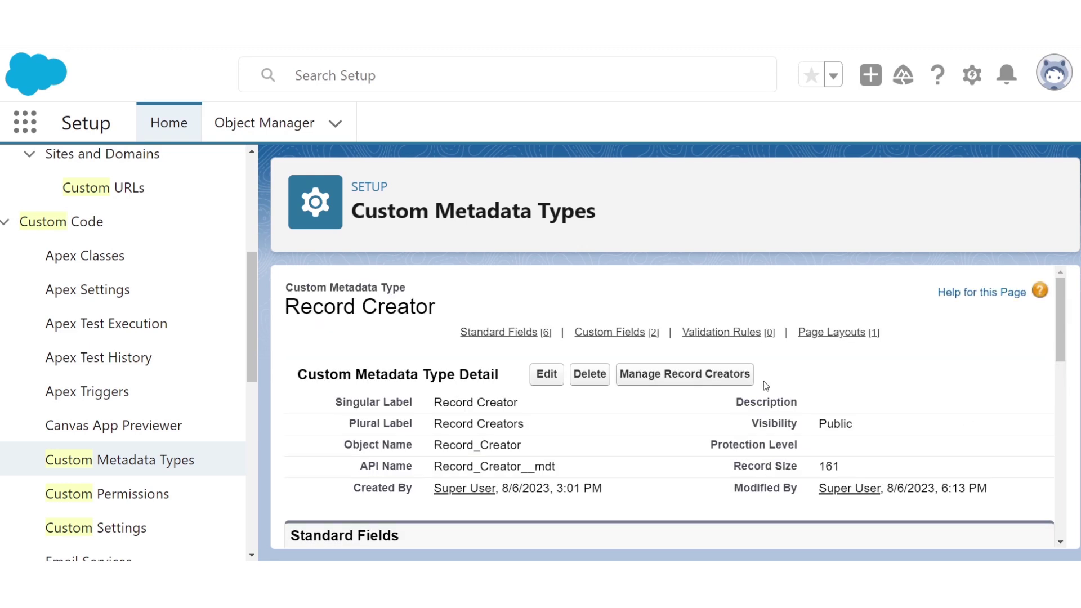
- Enlarge the page and start a new Text custom field on Record Creator
{"action": "key", "text": "ctrl+plus"}
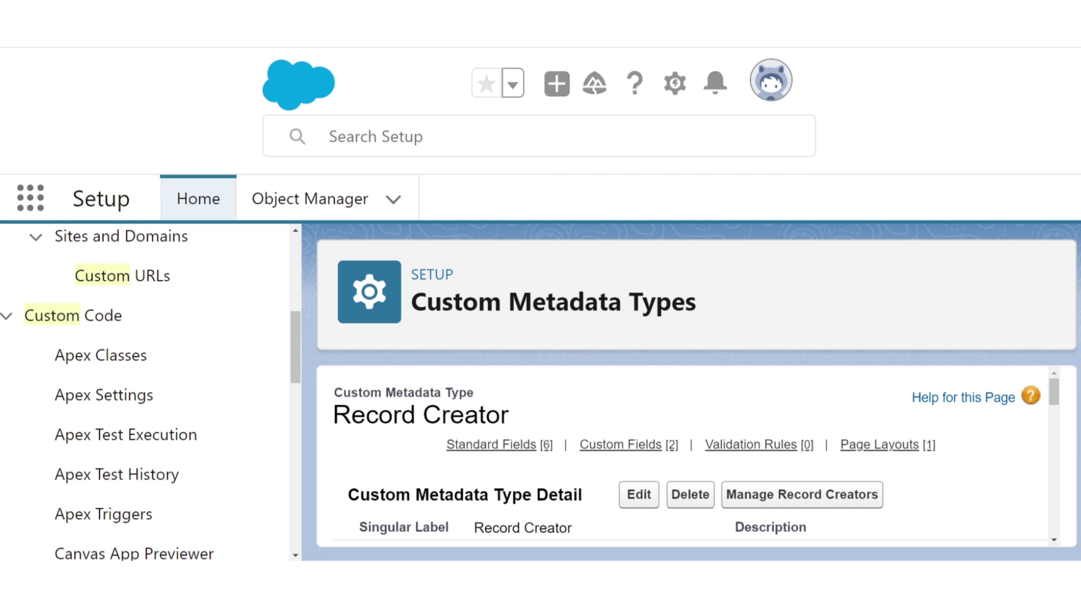
{"action": "scroll", "coordinate": [516, 414], "scroll_direction": "down", "scroll_amount": 10}
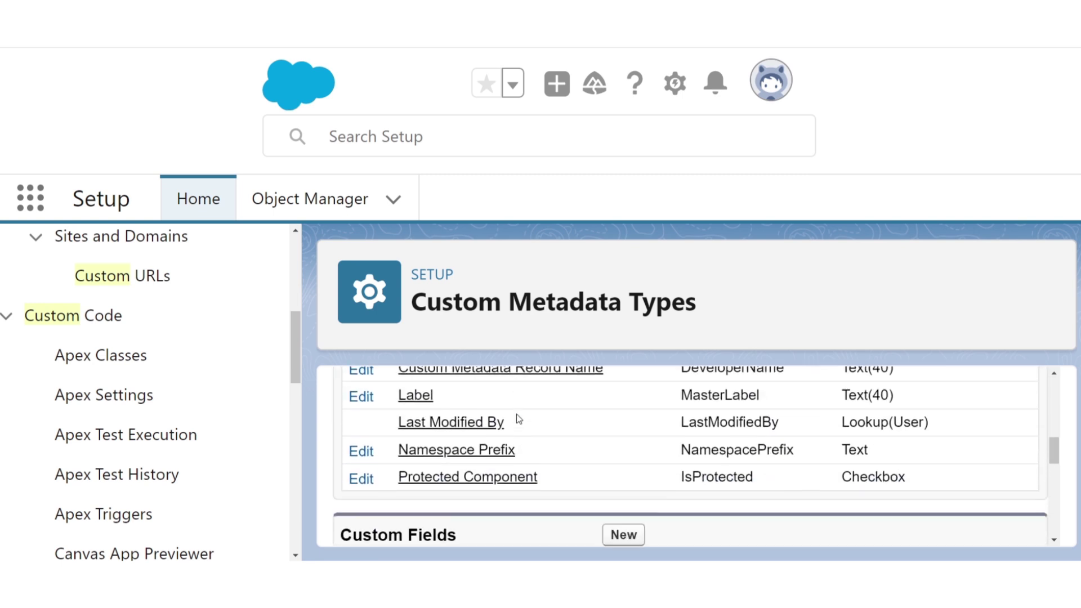
{"action": "scroll", "coordinate": [515, 413], "scroll_direction": "down", "scroll_amount": 3}
{"action": "left_click", "coordinate": [624, 372]}
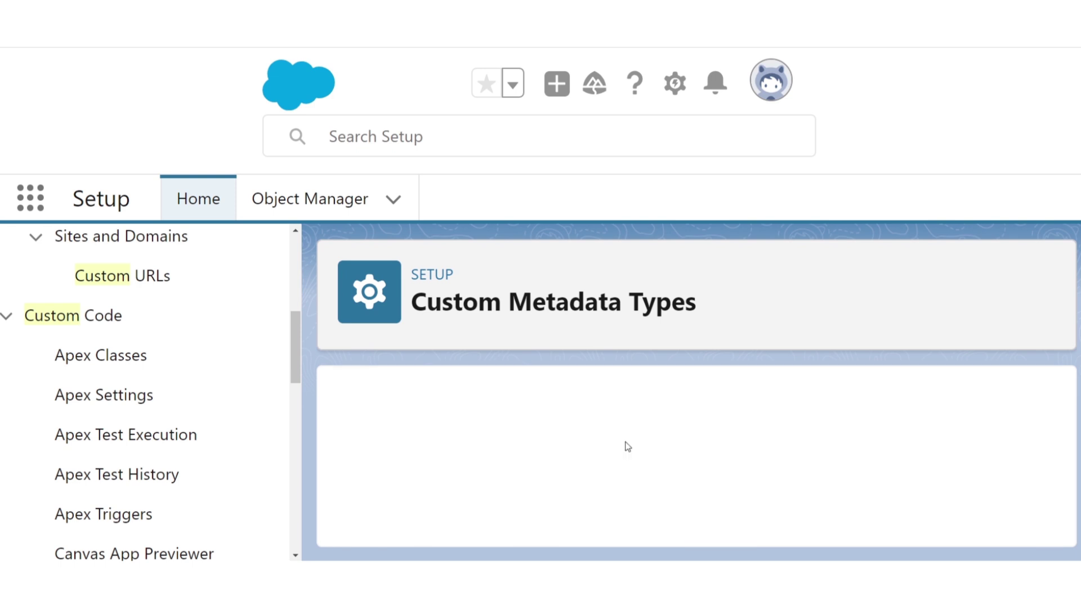
{"action": "scroll", "coordinate": [450, 468], "scroll_direction": "down", "scroll_amount": 3}
{"action": "scroll", "coordinate": [450, 468], "scroll_direction": "down", "scroll_amount": 5}
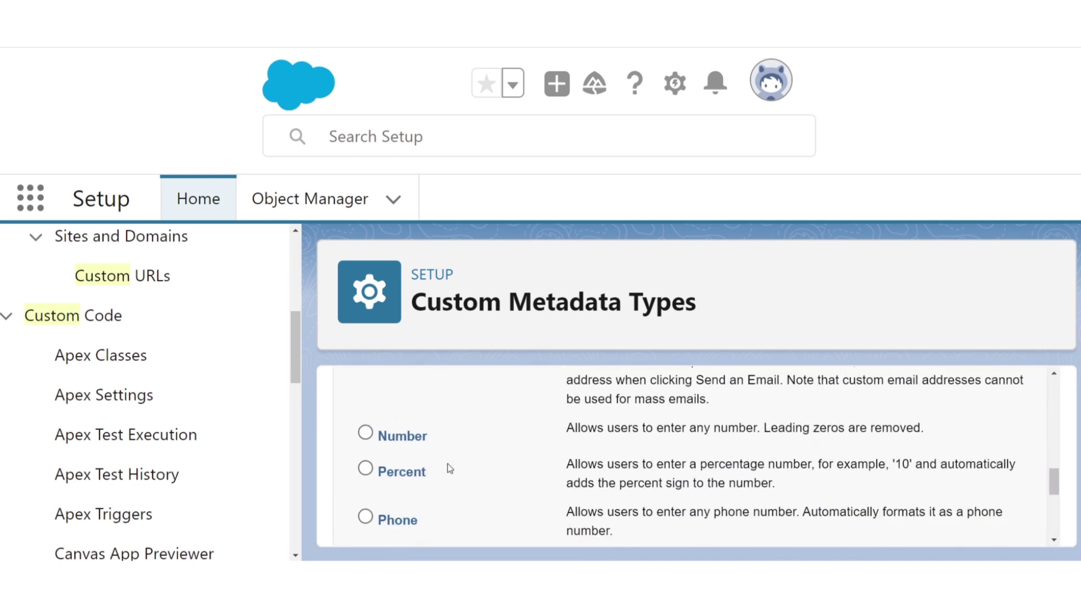
{"action": "scroll", "coordinate": [450, 468], "scroll_direction": "down", "scroll_amount": 1}
{"action": "left_click", "coordinate": [366, 468]}
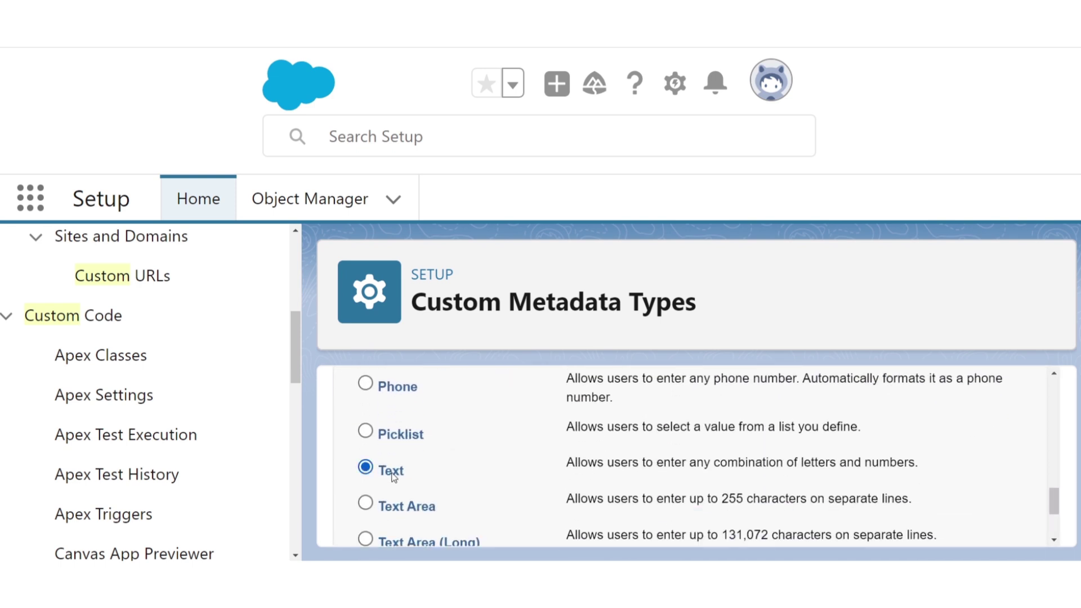
{"action": "scroll", "coordinate": [739, 478], "scroll_direction": "up", "scroll_amount": 10}
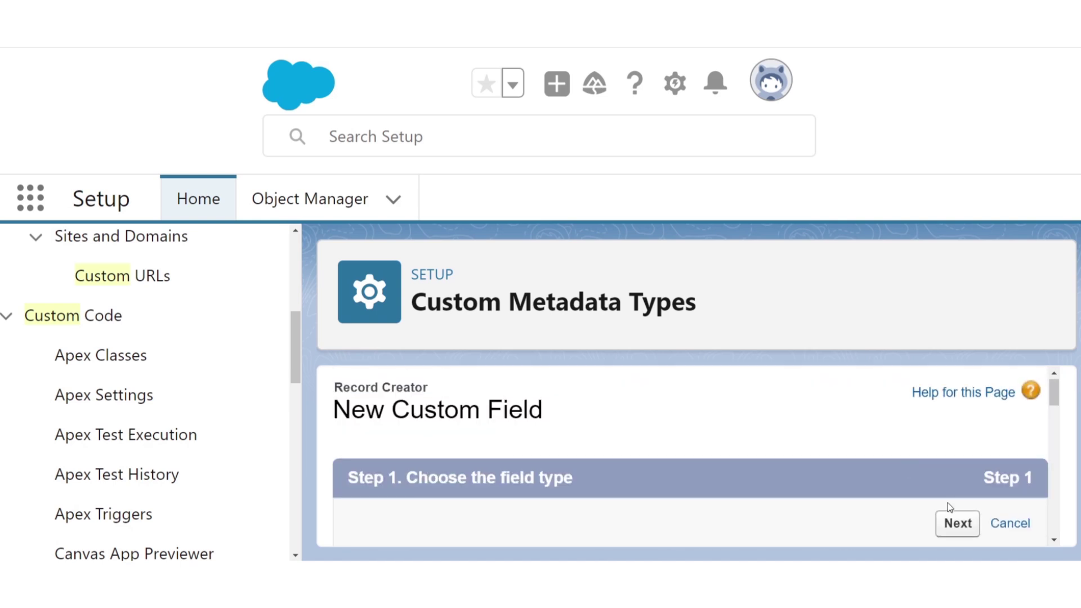
{"action": "left_click", "coordinate": [956, 523]}
- Label the field 'Criteria Value' with length 255 and save it
{"action": "scroll", "coordinate": [788, 478], "scroll_direction": "down", "scroll_amount": 2}
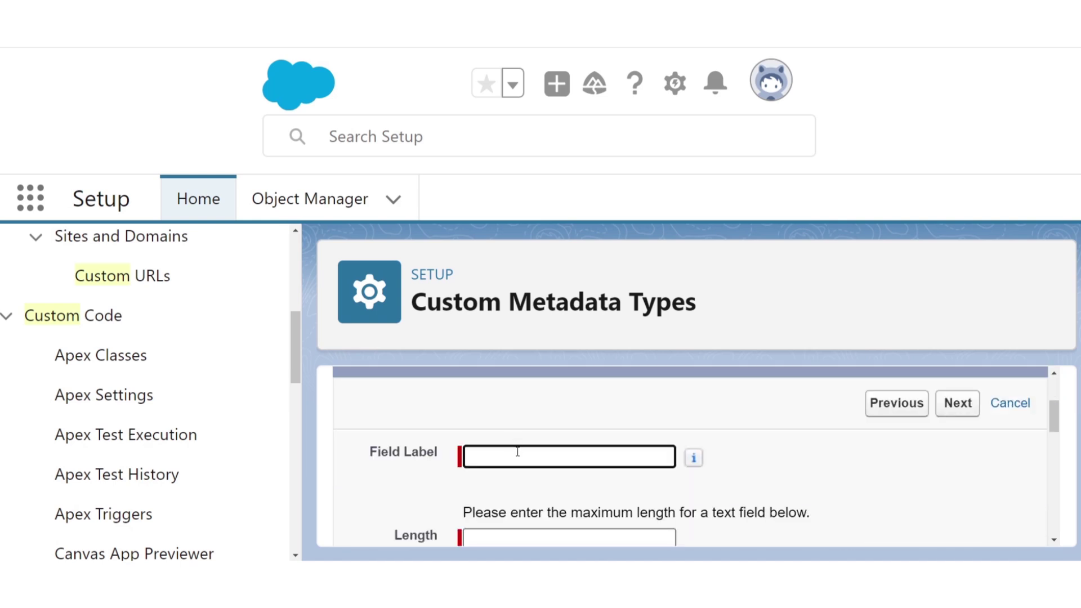
{"action": "type", "text": "Criteria Value"}
{"action": "left_click", "coordinate": [526, 534]}
{"action": "type", "text": "255"}
{"action": "scroll", "coordinate": [546, 486], "scroll_direction": "down", "scroll_amount": 3}
{"action": "scroll", "coordinate": [548, 487], "scroll_direction": "down", "scroll_amount": 2}
{"action": "scroll", "coordinate": [546, 488], "scroll_direction": "down", "scroll_amount": 5}
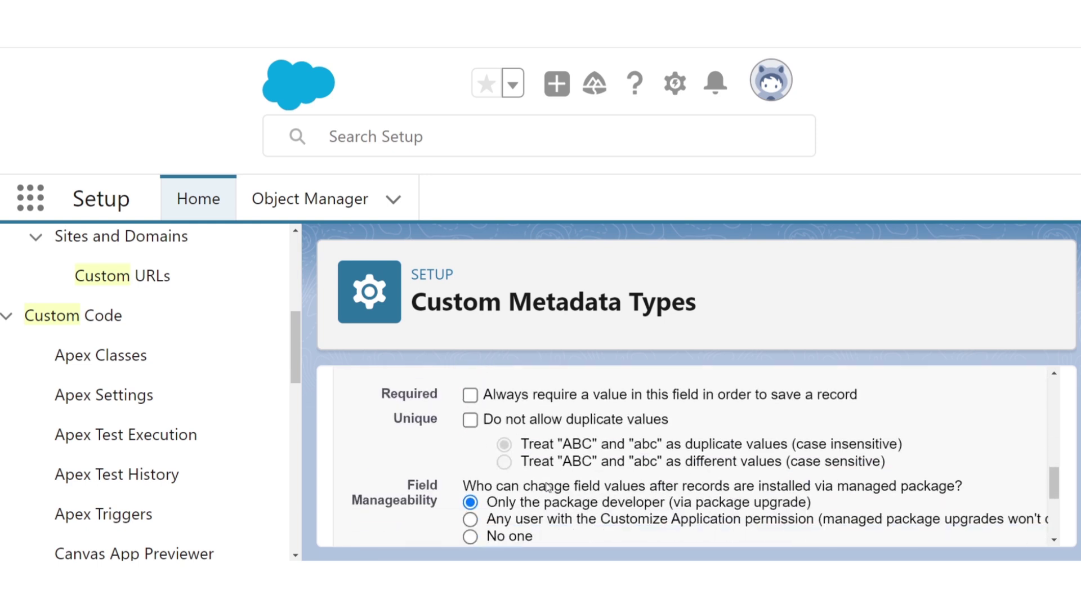
{"action": "left_click", "coordinate": [957, 505]}
{"action": "left_click", "coordinate": [952, 528]}
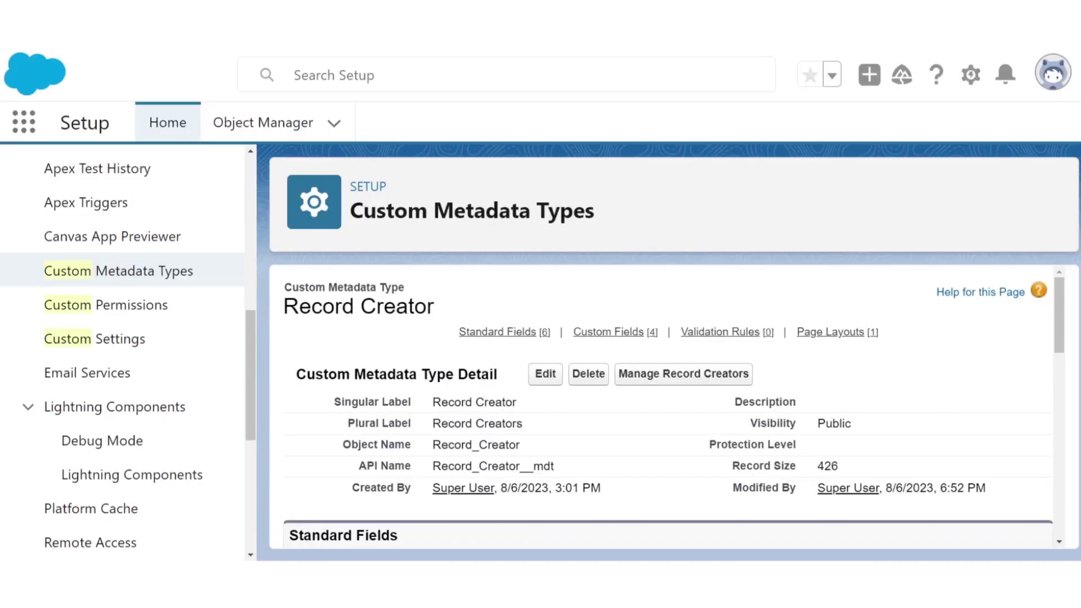
{"action": "scroll", "coordinate": [451, 479], "scroll_direction": "down", "scroll_amount": 5}
{"action": "scroll", "coordinate": [452, 480], "scroll_direction": "down", "scroll_amount": 2}
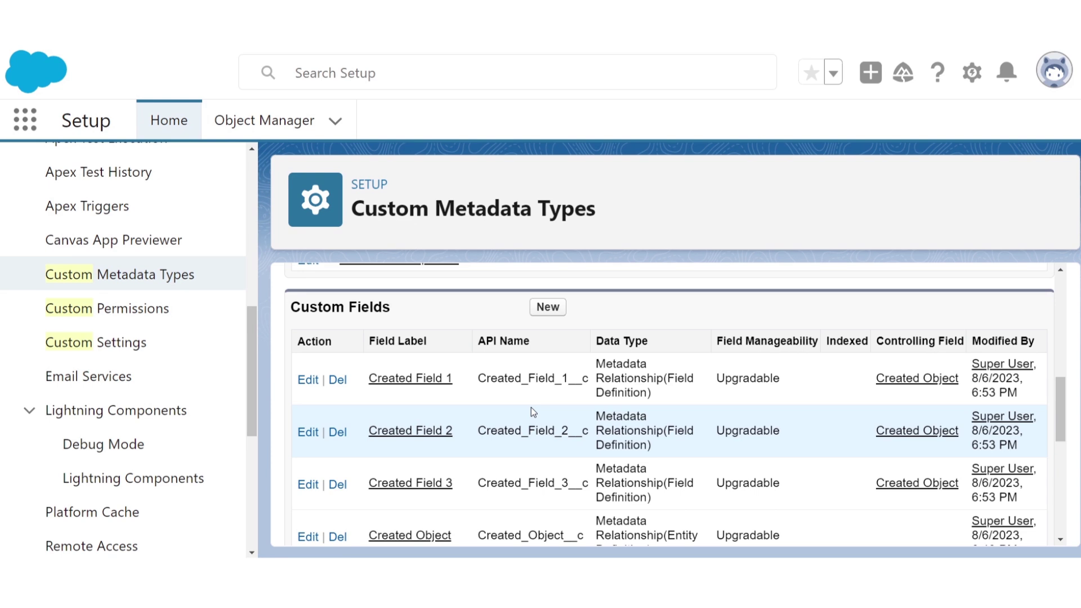
{"action": "scroll", "coordinate": [531, 407], "scroll_direction": "up", "scroll_amount": 10}
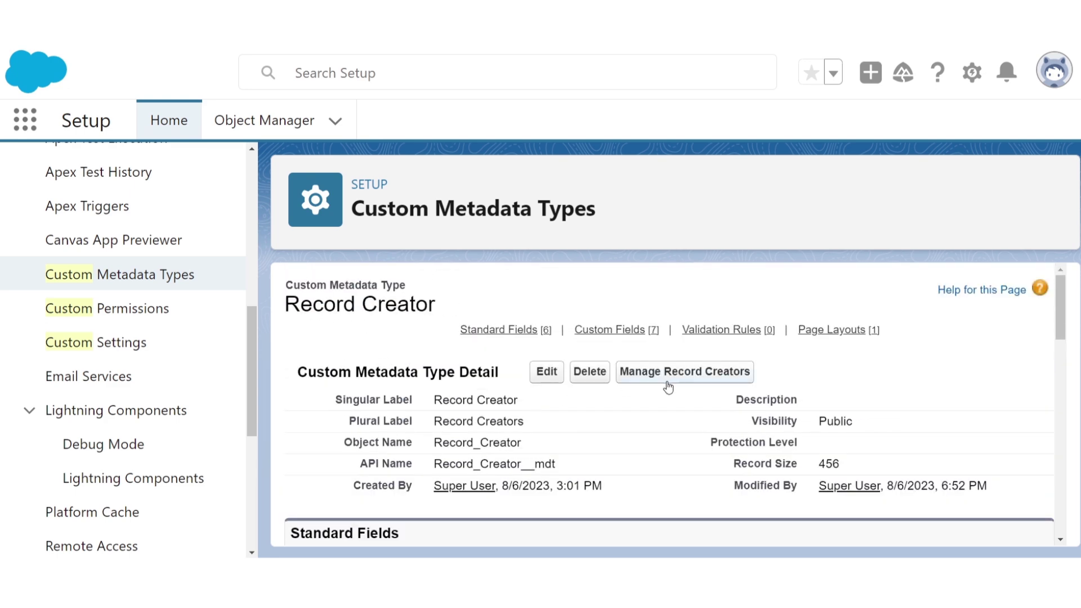
- Start a new Record Creator record labelled 'If Individual Account is Created'
{"action": "left_click", "coordinate": [668, 381]}
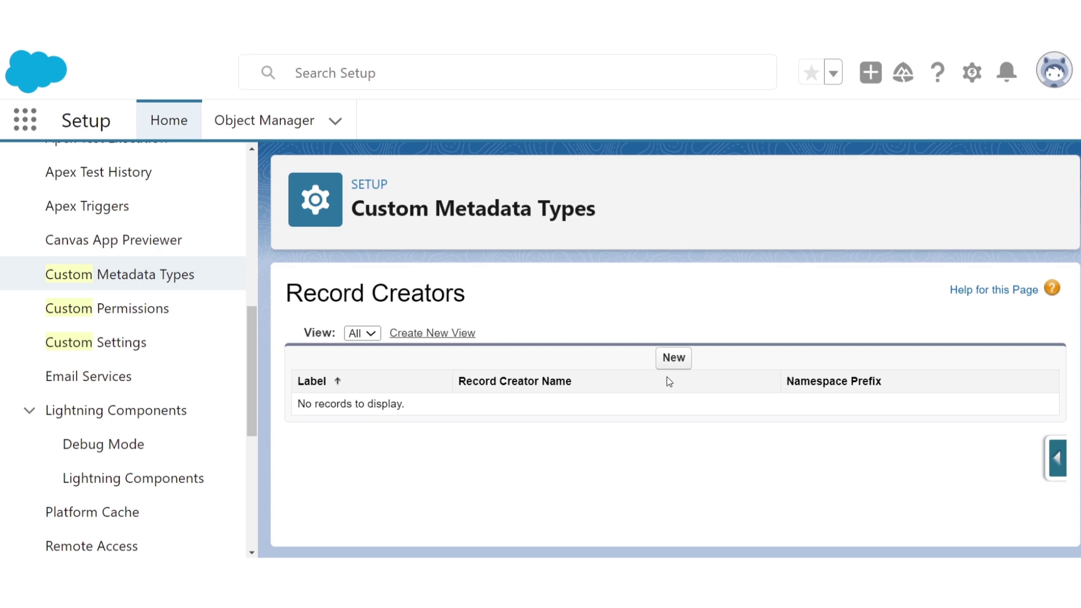
{"action": "left_click", "coordinate": [672, 361]}
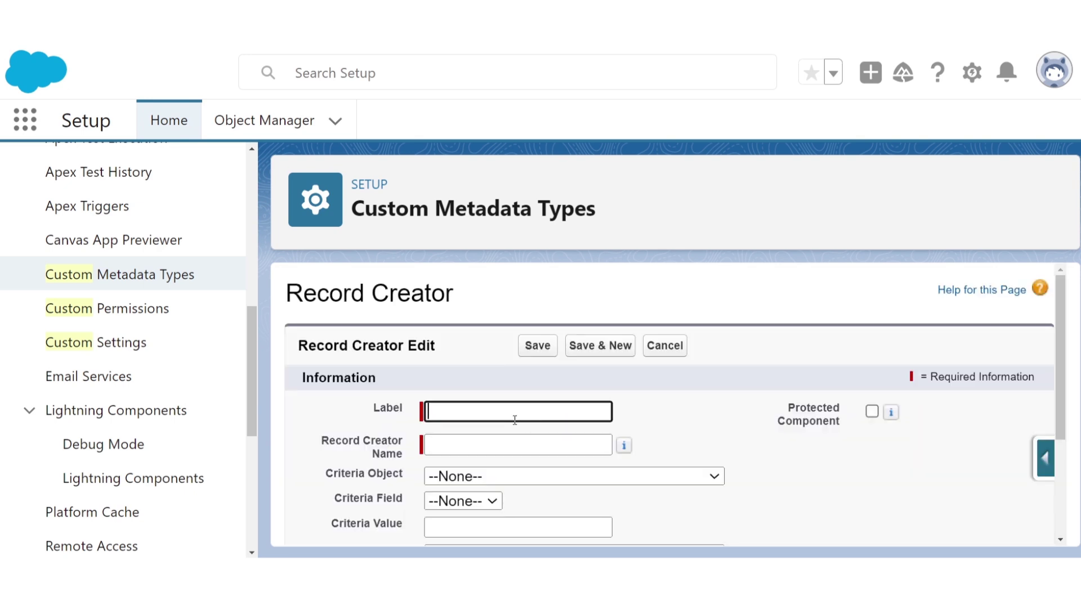
{"action": "type", "text": "If Individual Accout"}
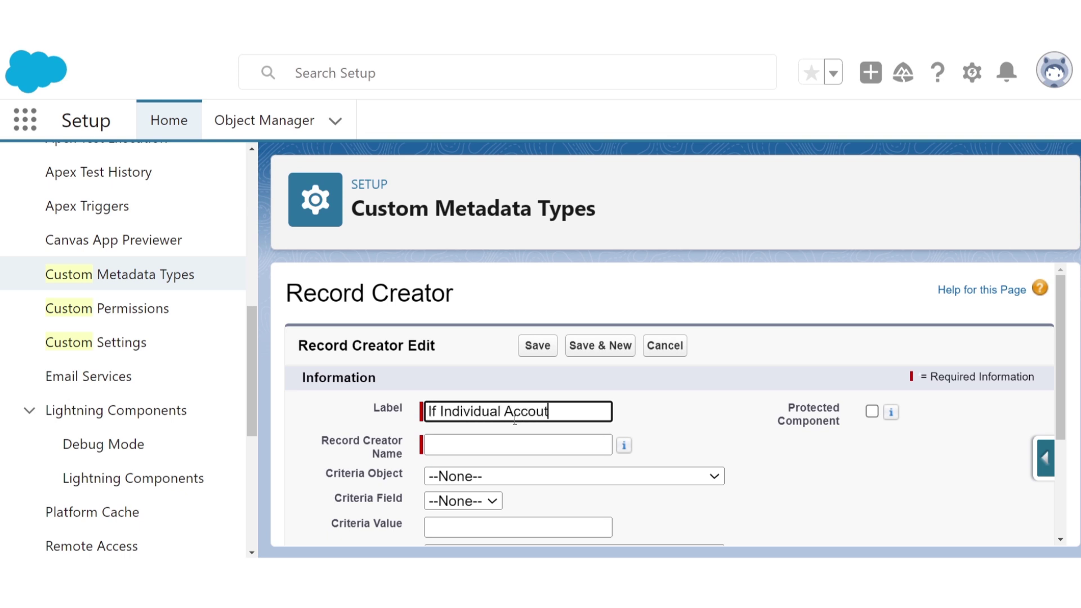
{"action": "key", "text": "BackSpace"}
{"action": "type", "text": "nt is Created"}
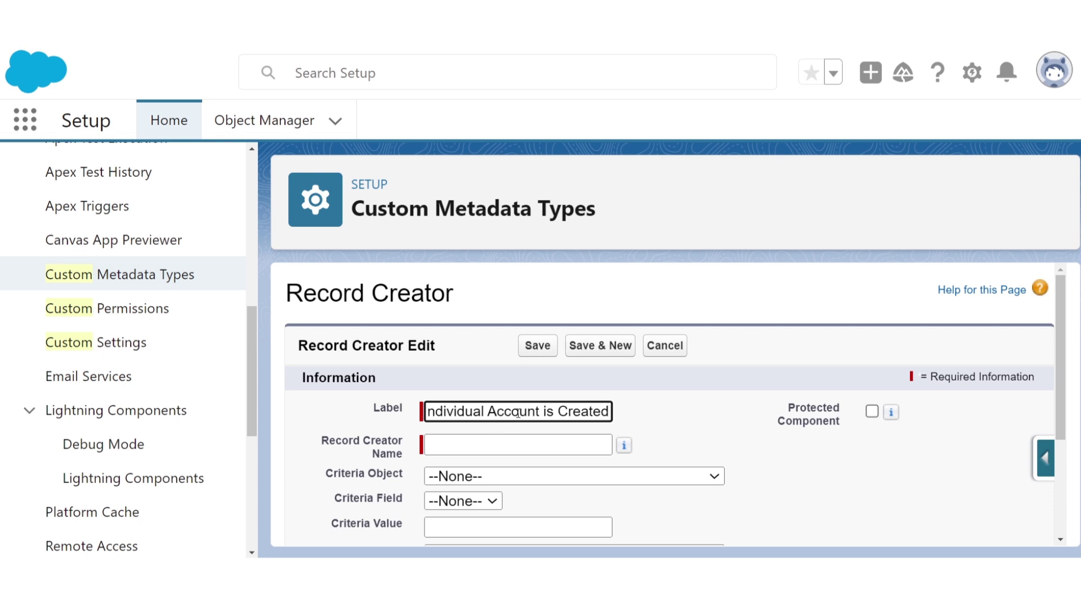
{"action": "key", "text": "Tab"}
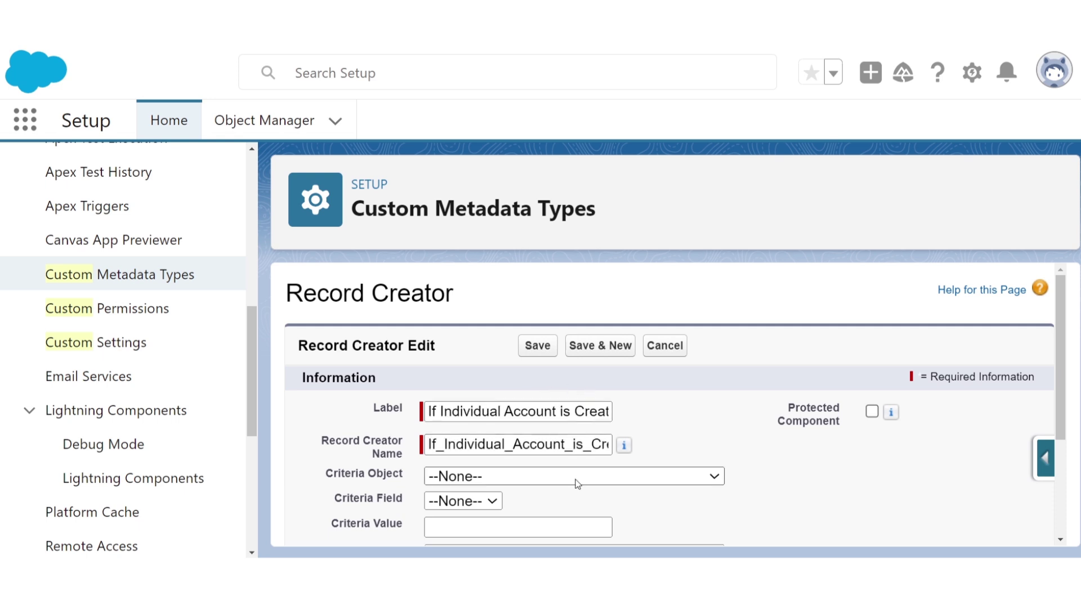
- Set criteria to Account, Record Type Name, value 'Individual'
{"action": "left_click", "coordinate": [555, 135]}
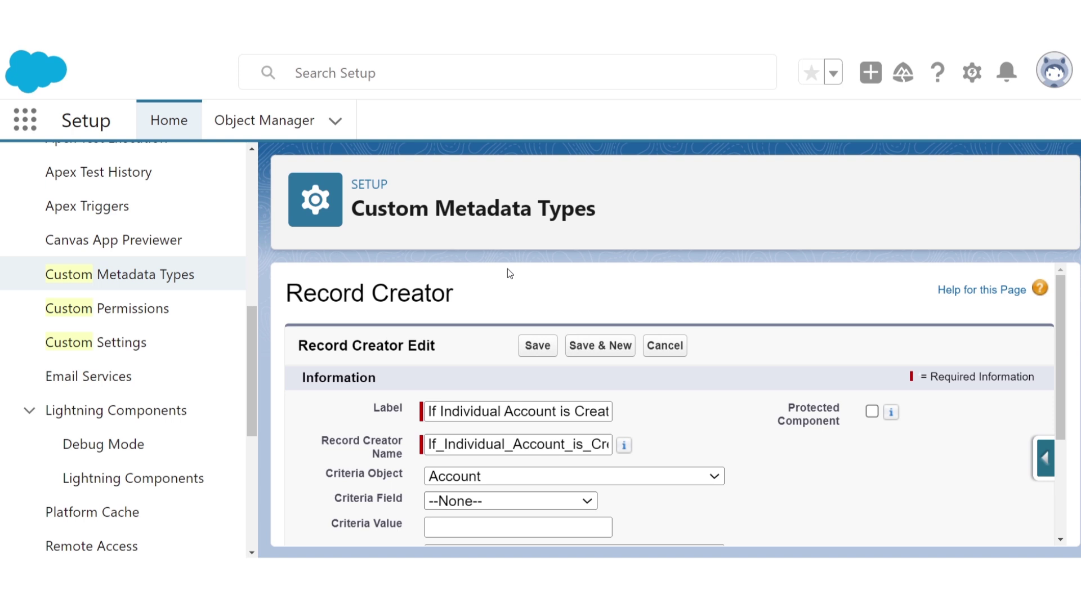
{"action": "key", "text": "Down"}
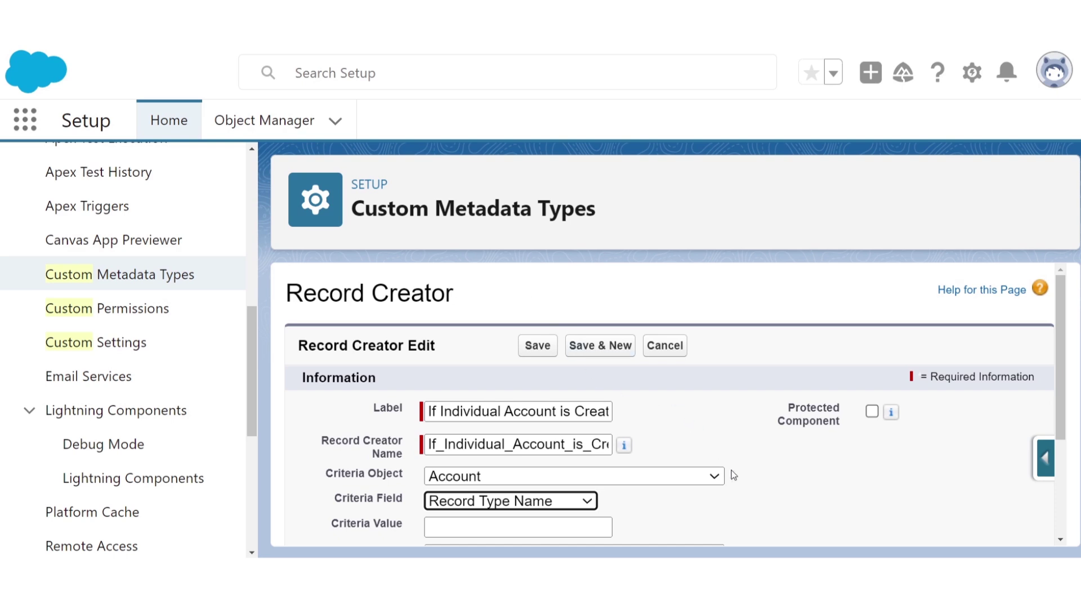
{"action": "left_click", "coordinate": [755, 478]}
{"action": "scroll", "coordinate": [755, 478], "scroll_direction": "down", "scroll_amount": 1}
{"action": "left_click", "coordinate": [564, 464]}
{"action": "type", "text": "Individual"}
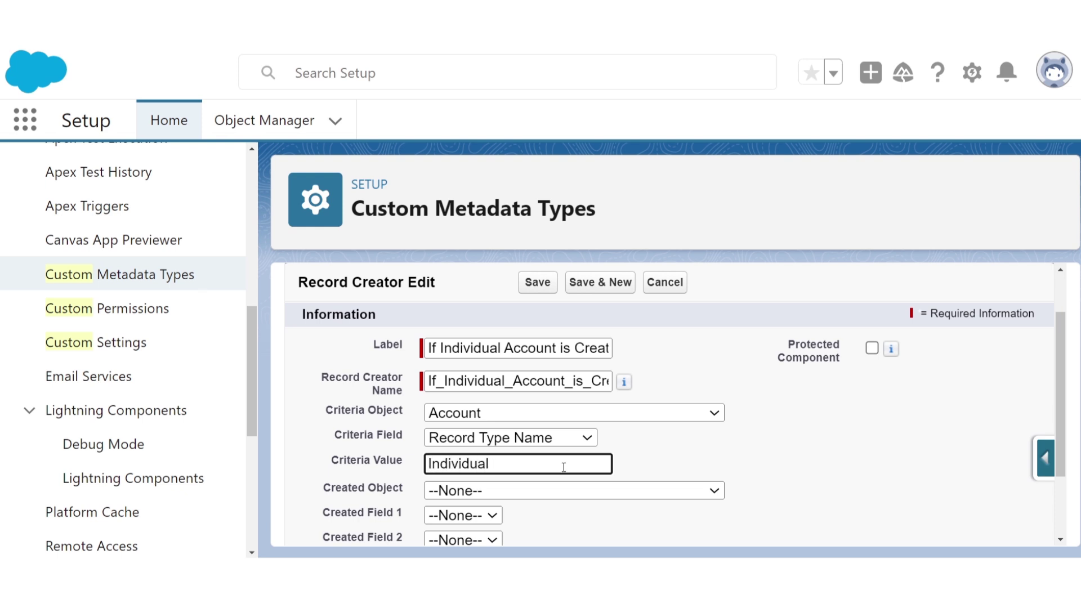
{"action": "left_click", "coordinate": [563, 492]}
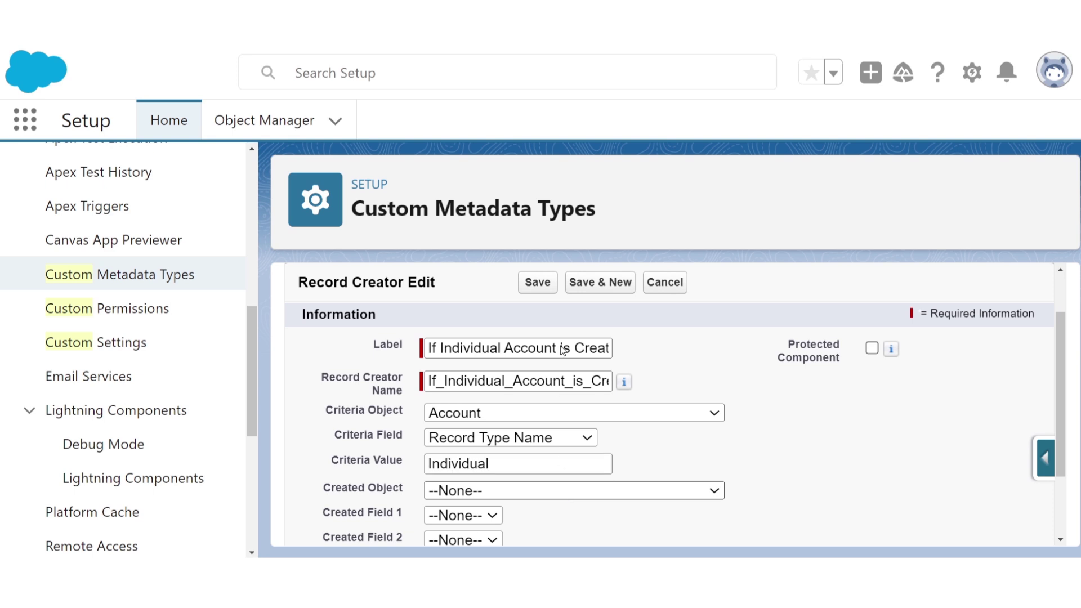
- Create Person with fields Account, Name and Birthday, then save and start another
{"action": "left_click", "coordinate": [548, 376]}
{"action": "scroll", "coordinate": [630, 517], "scroll_direction": "down", "scroll_amount": 3}
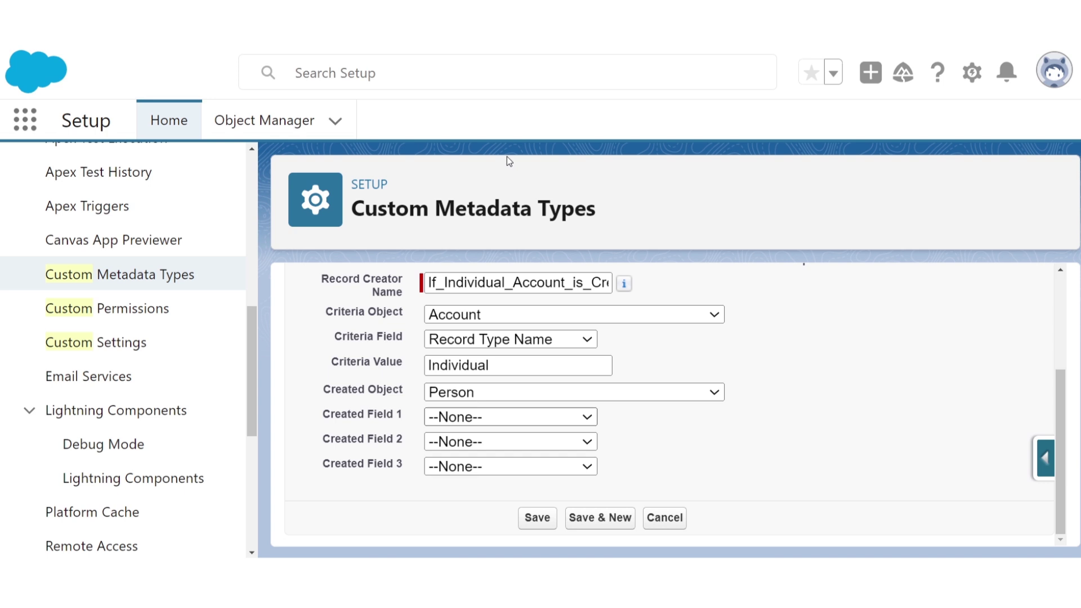
{"action": "left_click", "coordinate": [511, 445]}
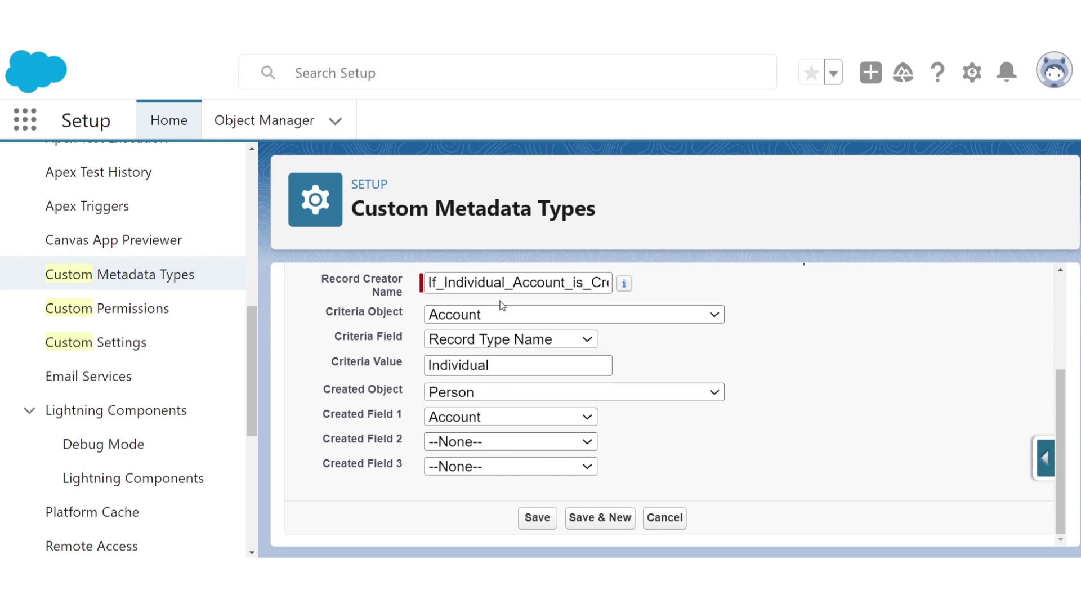
{"action": "left_click", "coordinate": [495, 352]}
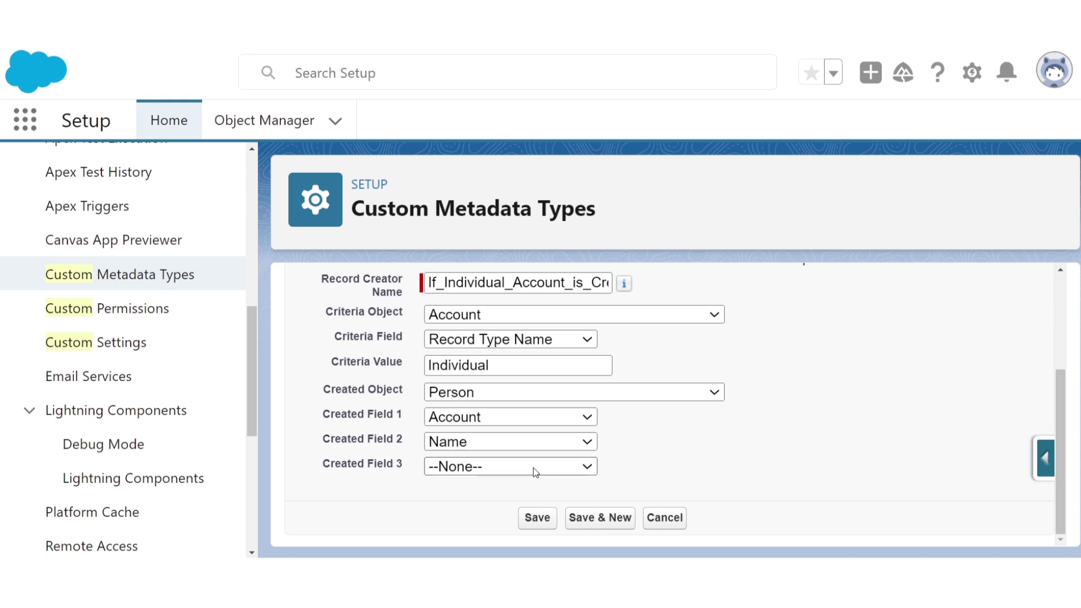
{"action": "left_click", "coordinate": [478, 223]}
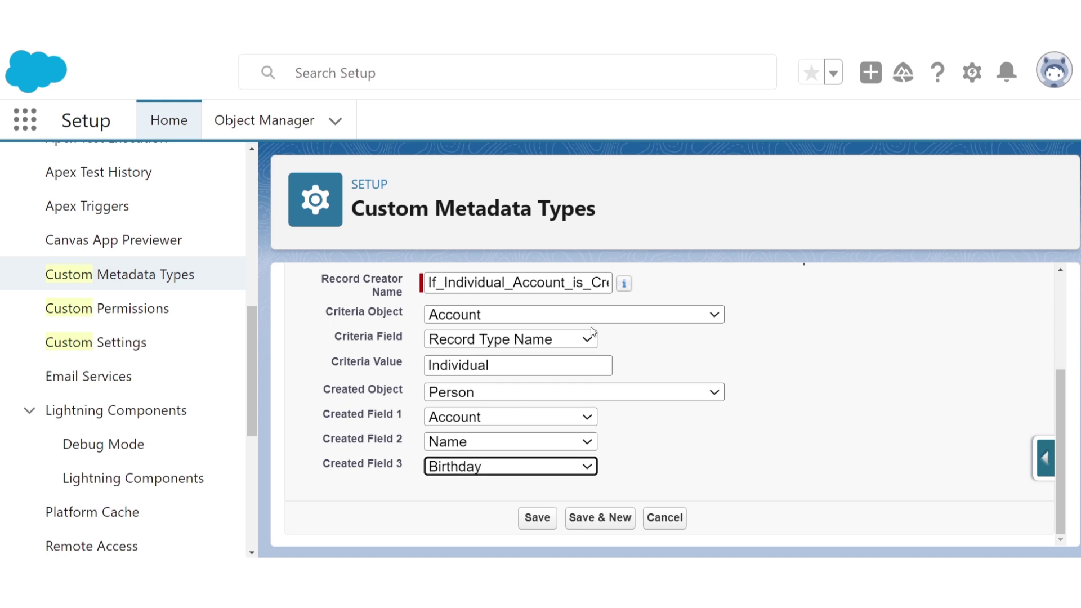
{"action": "left_click", "coordinate": [603, 519]}
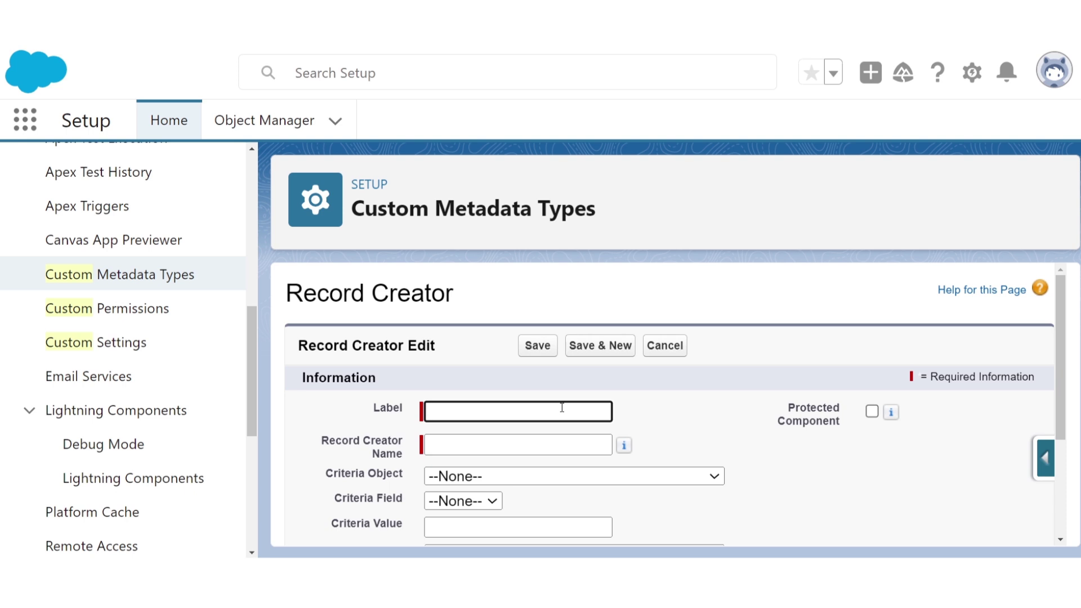
- Label the record 'Corporate Account is Created' with criteria Account, Record Type Name, 'Corporate'
{"action": "type", "text": "Corporate Accoun"}
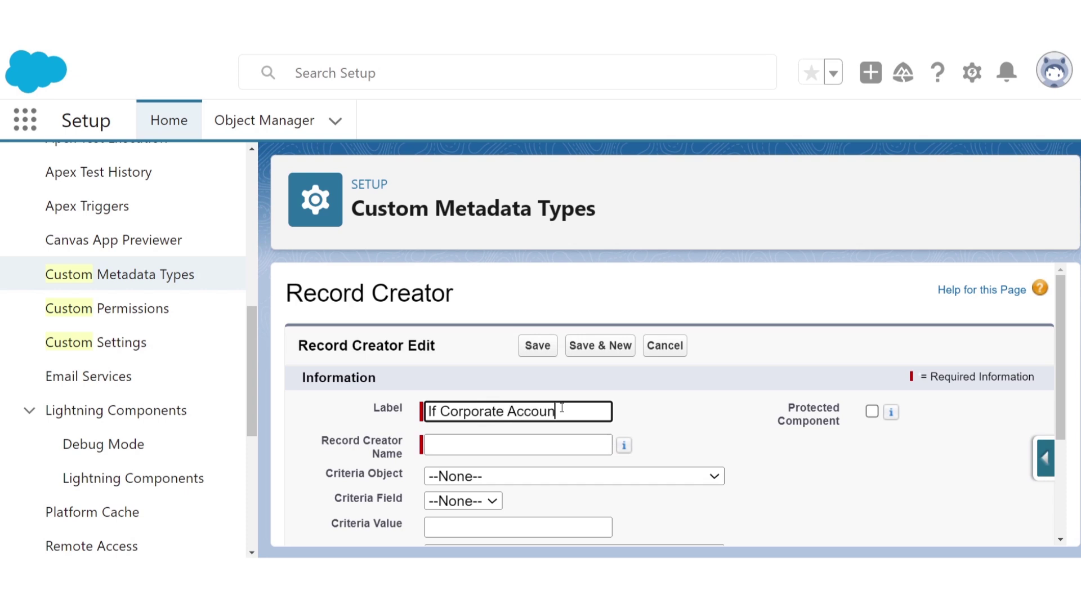
{"action": "type", "text": "t is Created"}
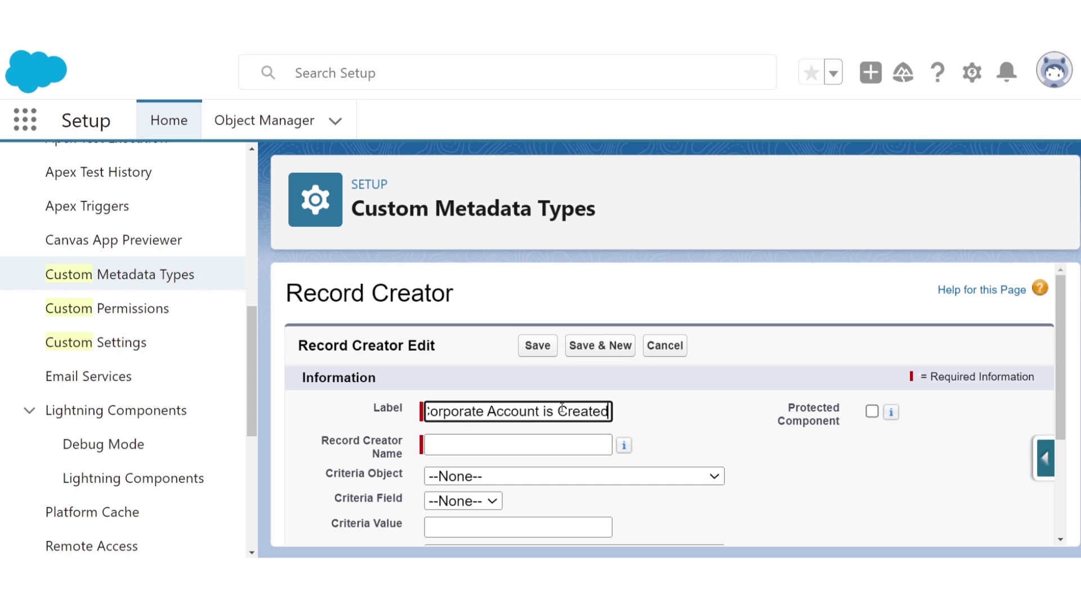
{"action": "left_click", "coordinate": [561, 480]}
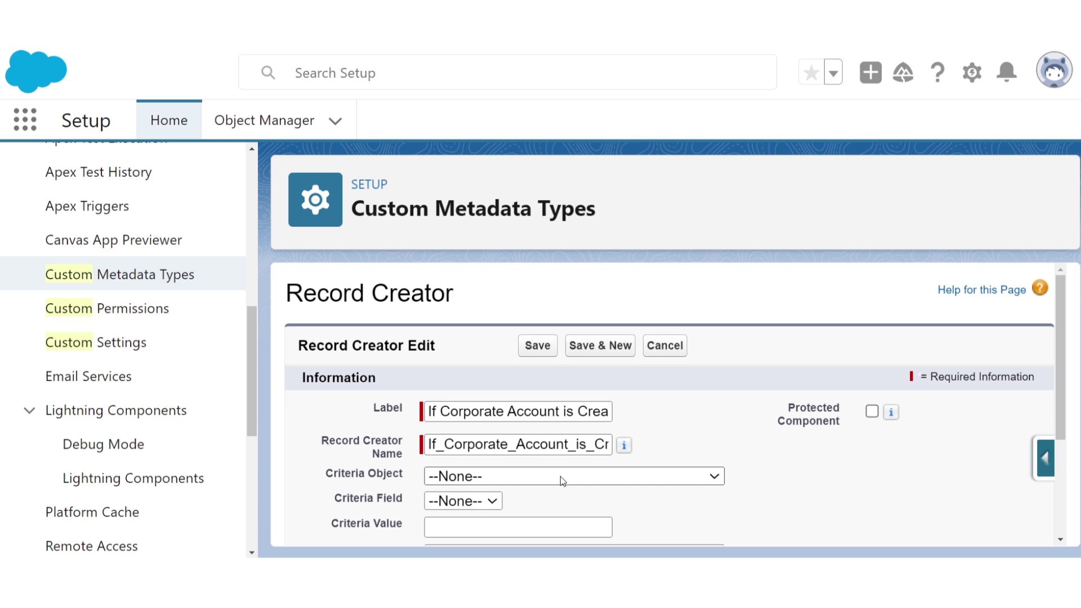
{"action": "left_click", "coordinate": [503, 138]}
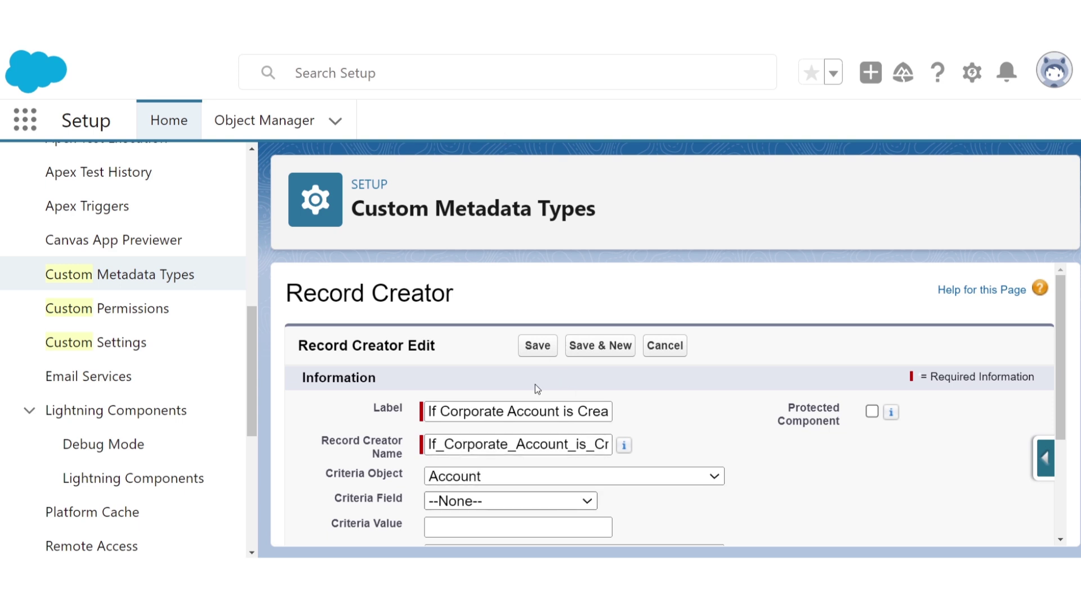
{"action": "left_click", "coordinate": [518, 360]}
{"action": "left_click", "coordinate": [741, 486]}
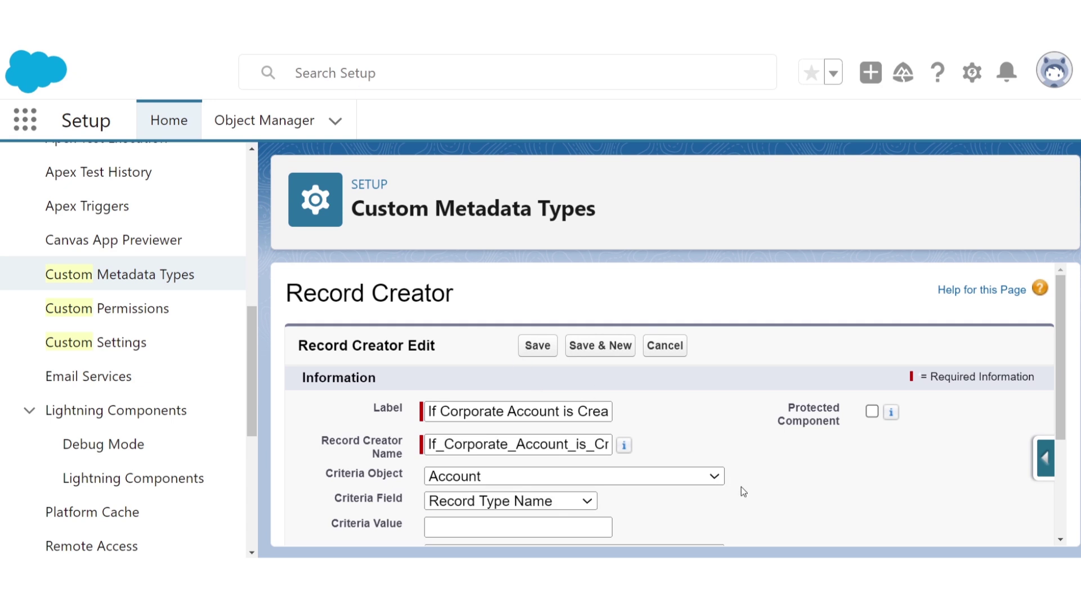
{"action": "scroll", "coordinate": [741, 486], "scroll_direction": "down", "scroll_amount": 3}
{"action": "left_click", "coordinate": [589, 370]}
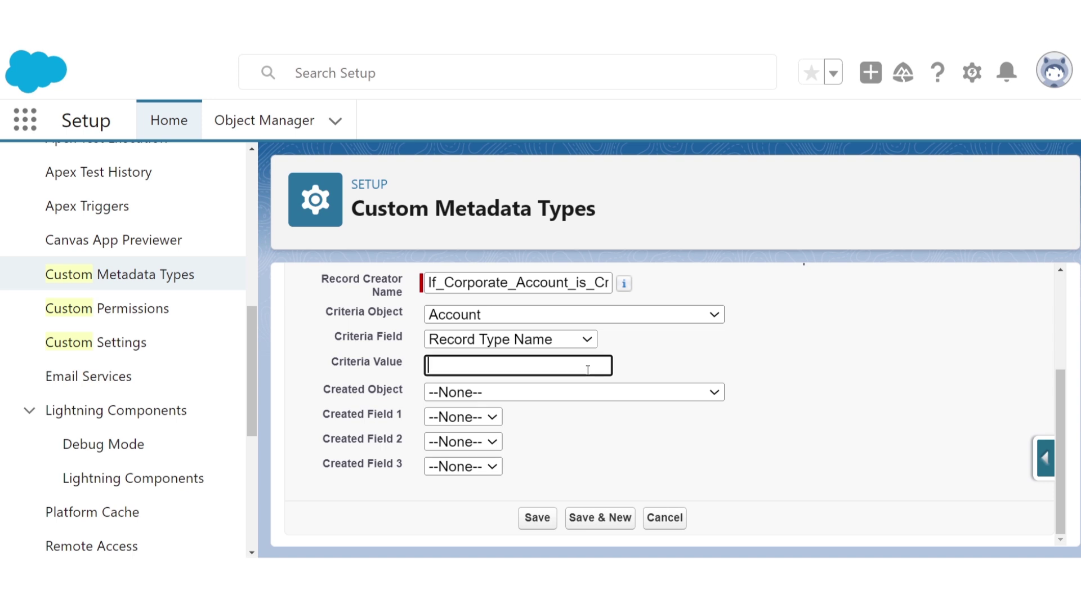
{"action": "type", "text": "Corporate"}
{"action": "left_click", "coordinate": [591, 396]}
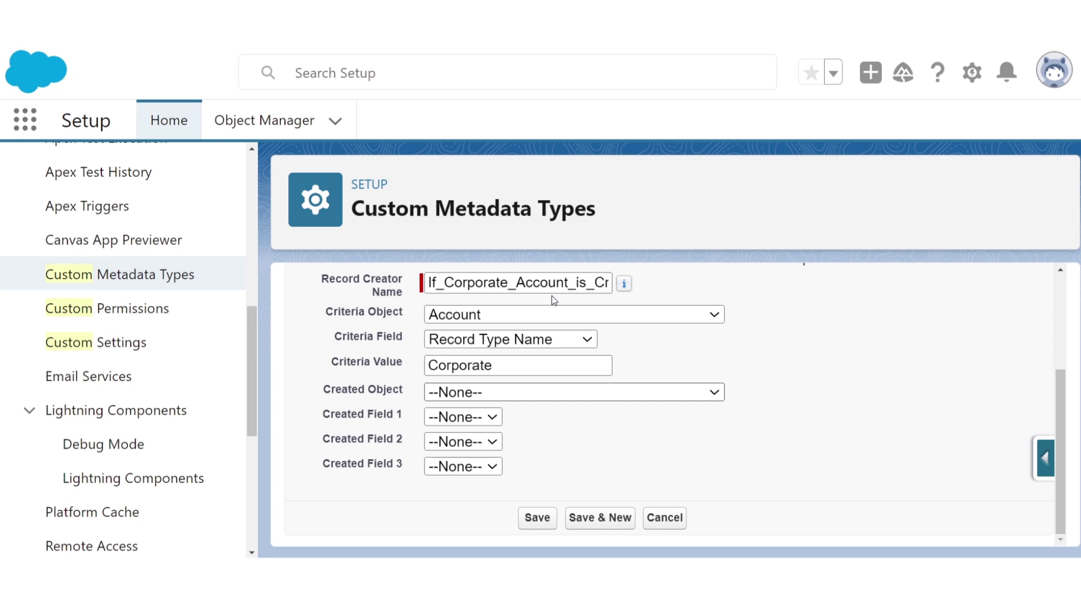
- Create Customer with fields Account, Name and Number of Employees, then save
{"action": "left_click", "coordinate": [528, 291]}
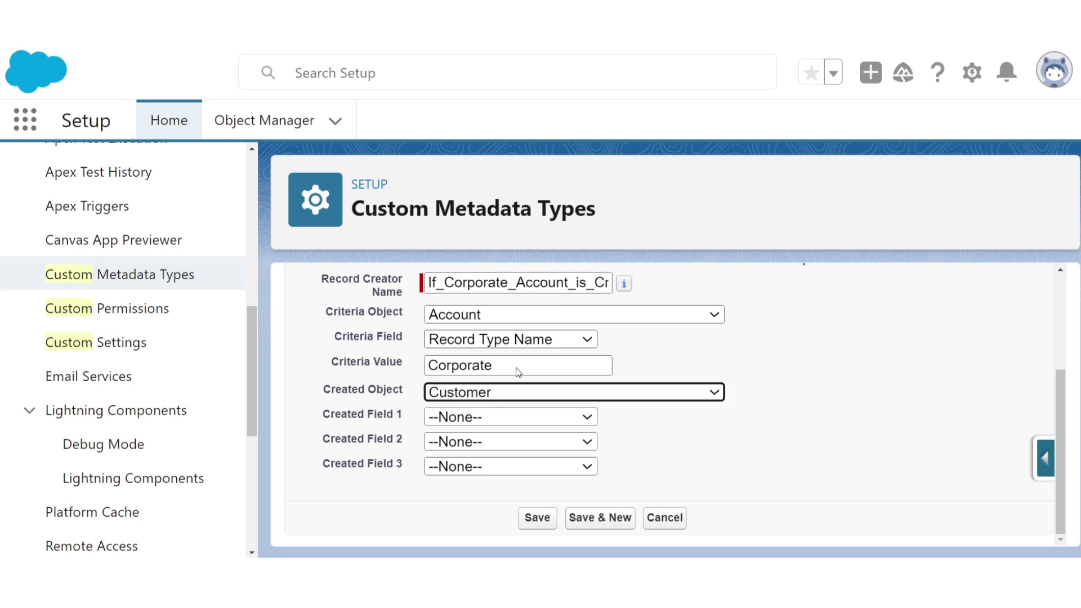
{"action": "left_click", "coordinate": [512, 421]}
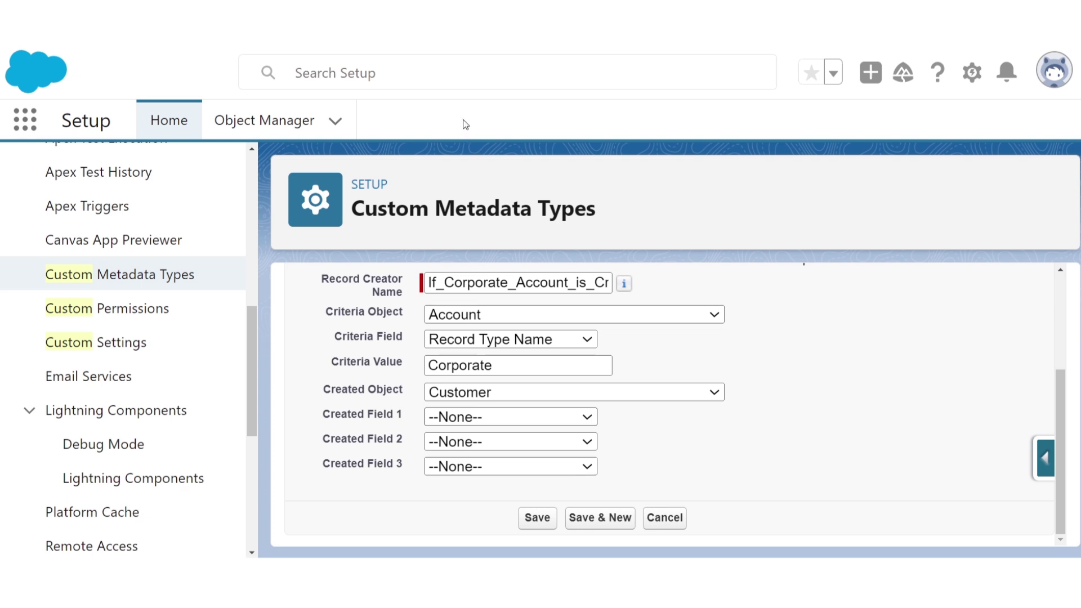
{"action": "left_click", "coordinate": [463, 119]}
{"action": "left_click", "coordinate": [523, 442]}
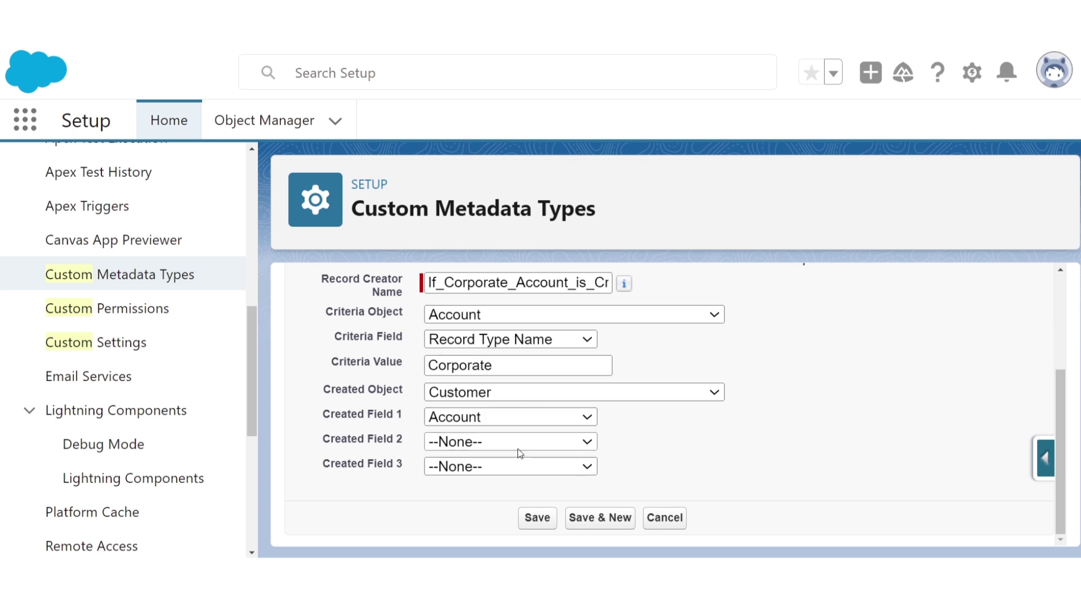
{"action": "left_click", "coordinate": [504, 342]}
{"action": "left_click", "coordinate": [524, 468]}
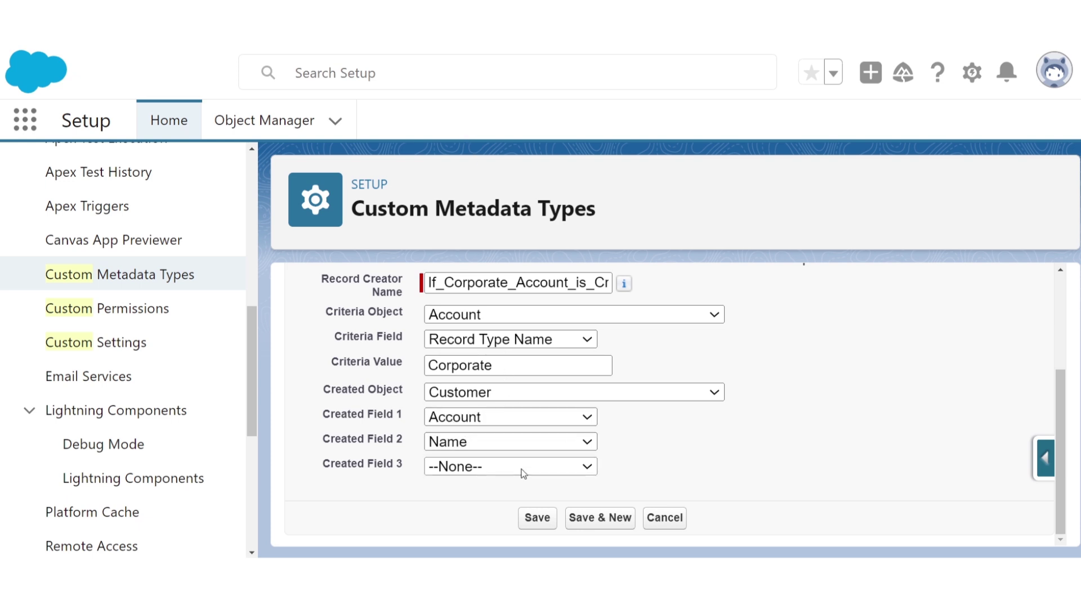
{"action": "left_click", "coordinate": [514, 381]}
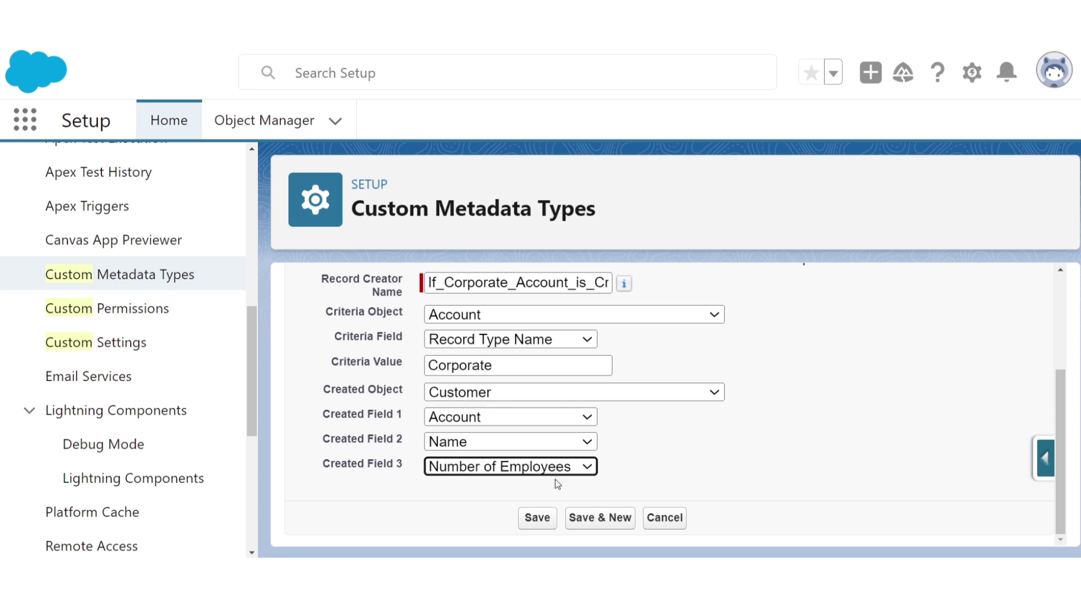
{"action": "left_click", "coordinate": [537, 518]}
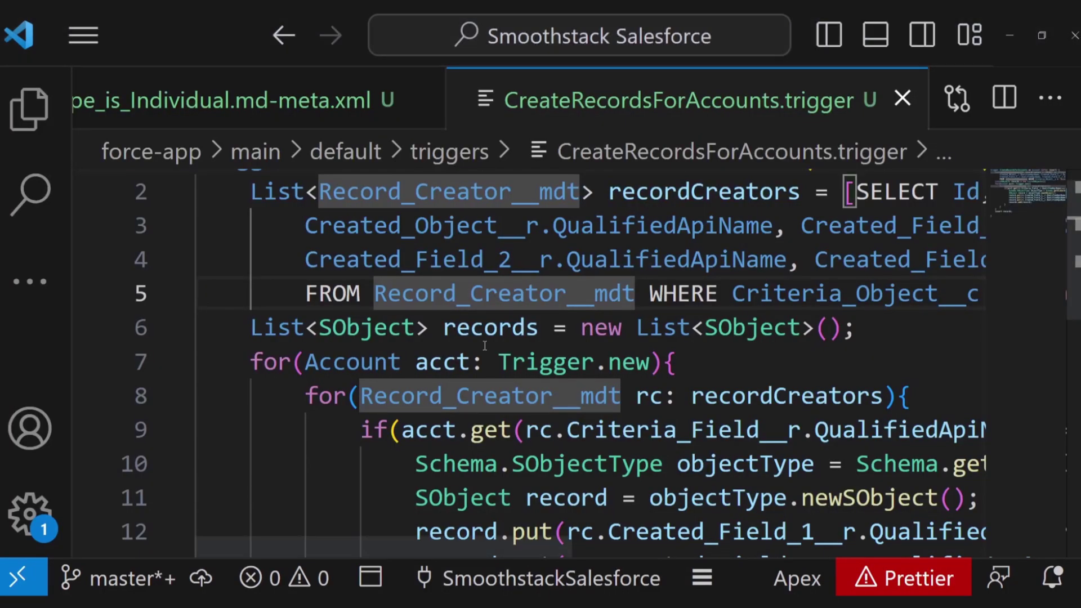
{"action": "scroll", "coordinate": [563, 310], "scroll_direction": "up", "scroll_amount": 1}
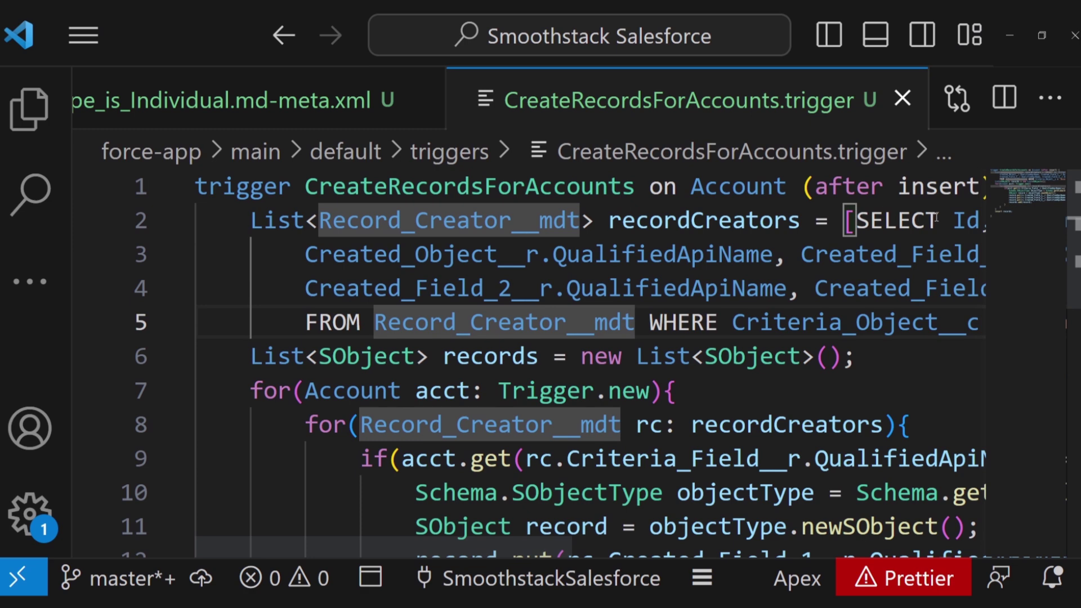
{"action": "scroll", "coordinate": [745, 203], "scroll_direction": "right", "scroll_amount": 3}
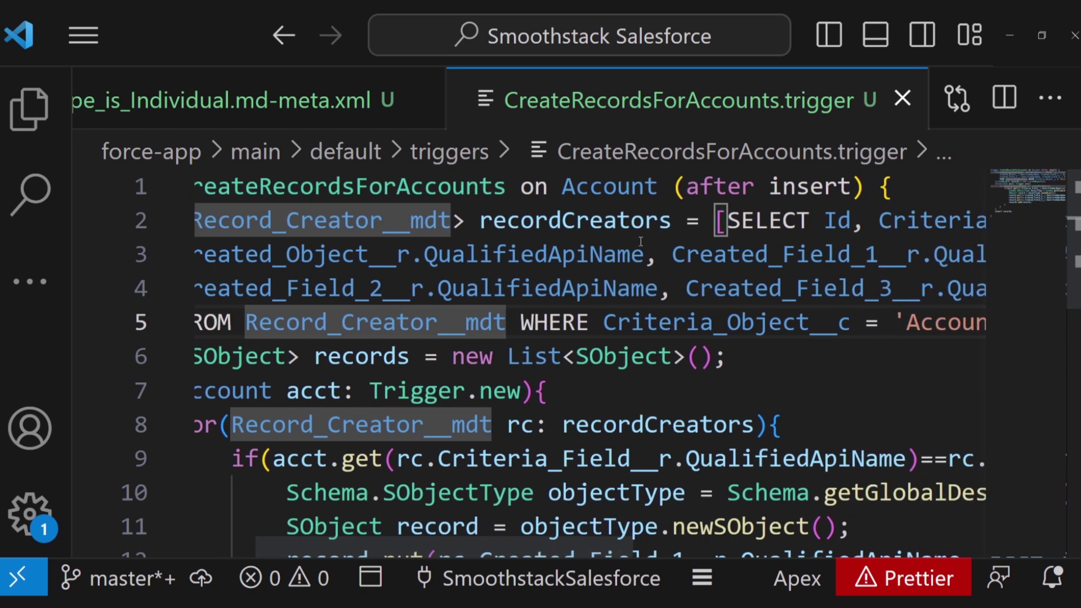
{"action": "scroll", "coordinate": [635, 244], "scroll_direction": "left", "scroll_amount": 3}
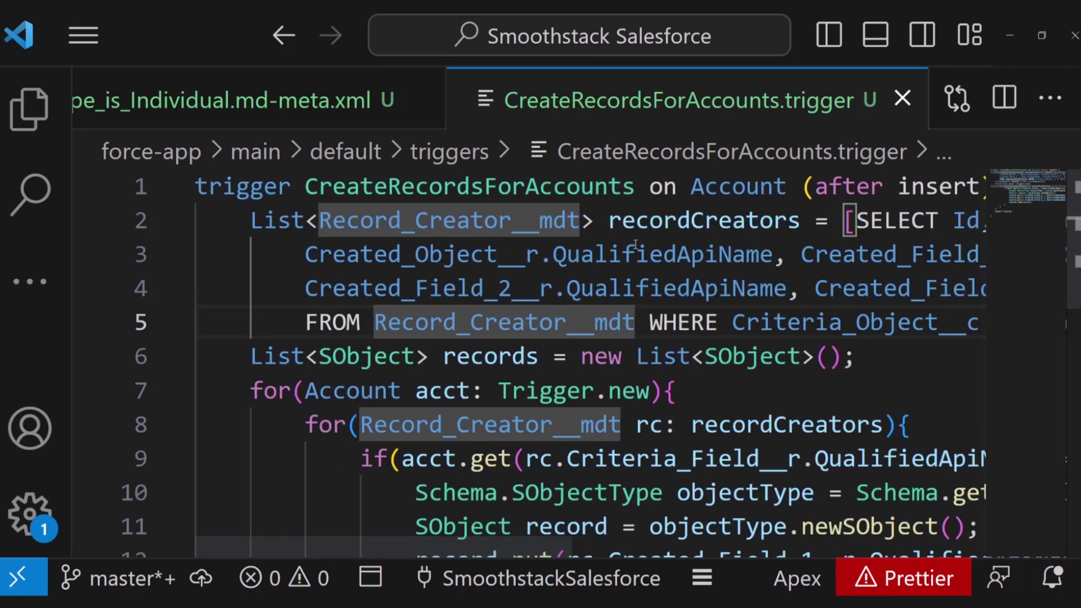
{"action": "scroll", "coordinate": [635, 244], "scroll_direction": "right", "scroll_amount": 3}
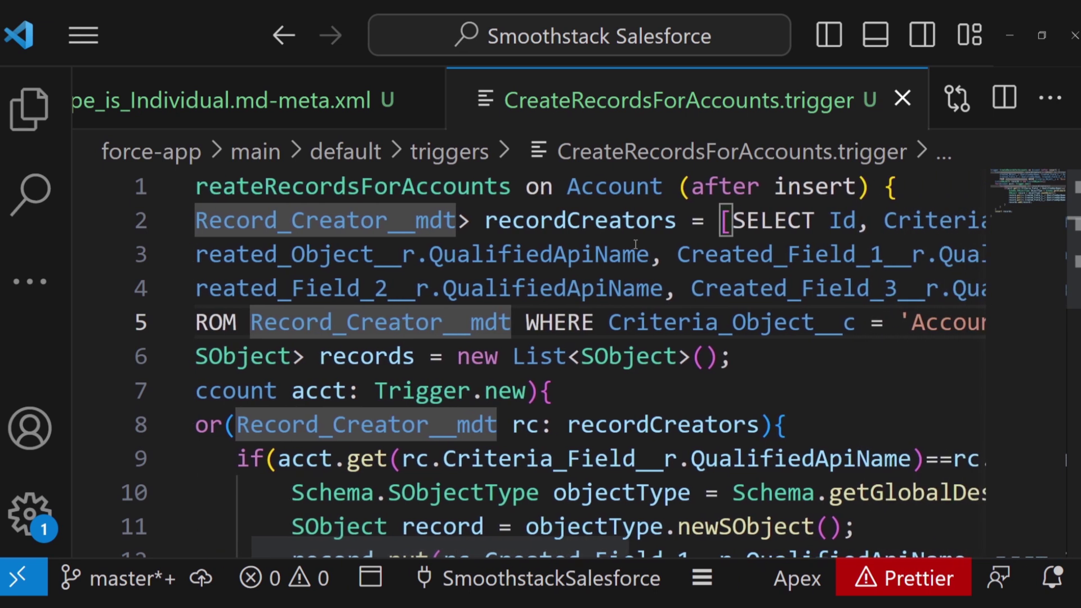
{"action": "scroll", "coordinate": [635, 245], "scroll_direction": "right", "scroll_amount": 4}
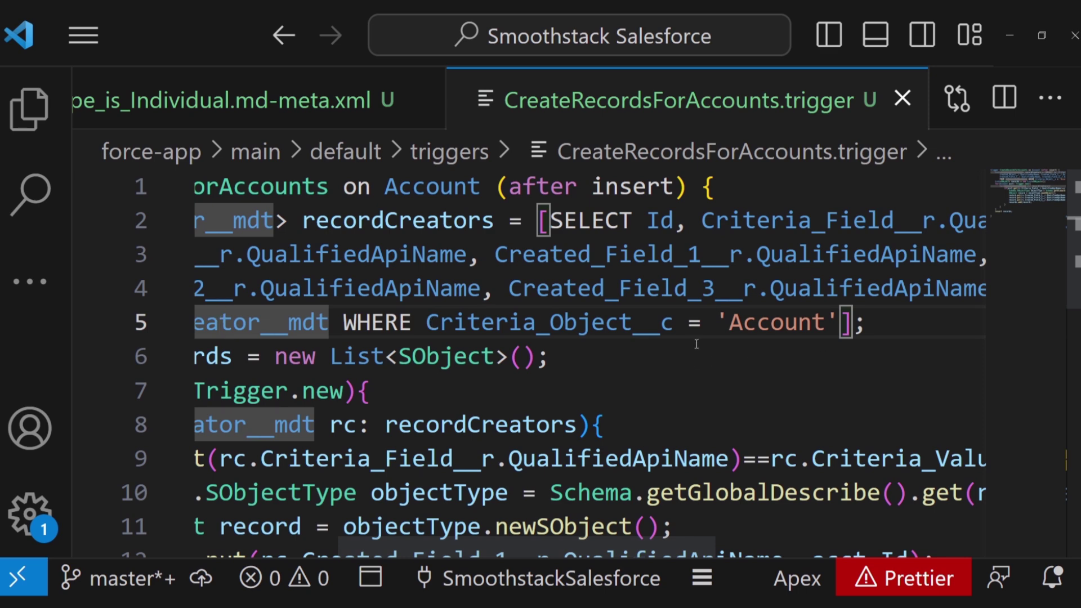
{"action": "scroll", "coordinate": [742, 283], "scroll_direction": "right", "scroll_amount": 7}
{"action": "scroll", "coordinate": [742, 282], "scroll_direction": "left", "scroll_amount": 12}
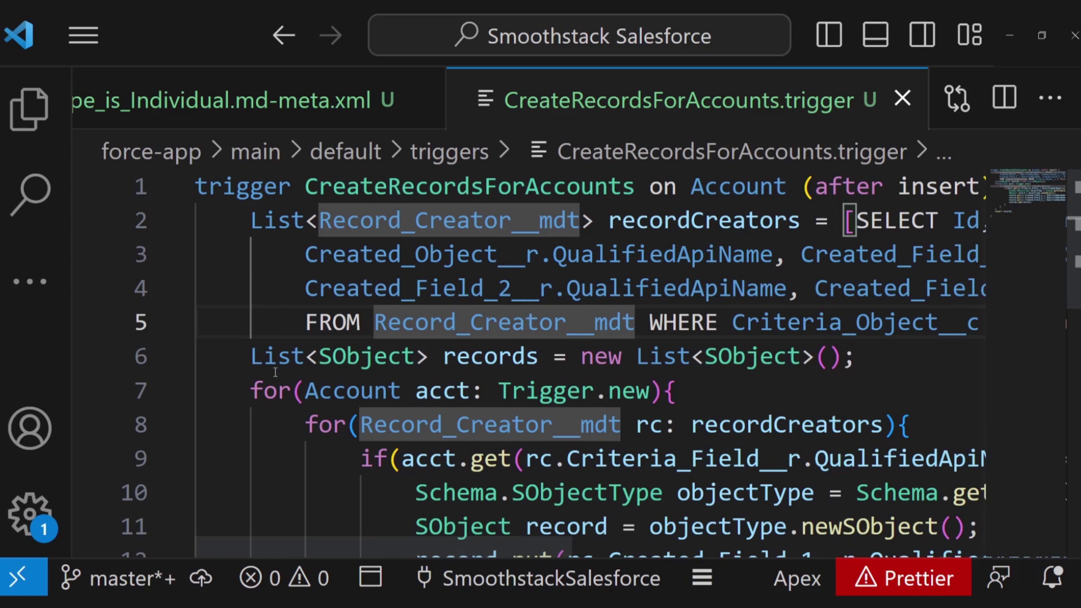
{"action": "mouse_move", "coordinate": [464, 393]}
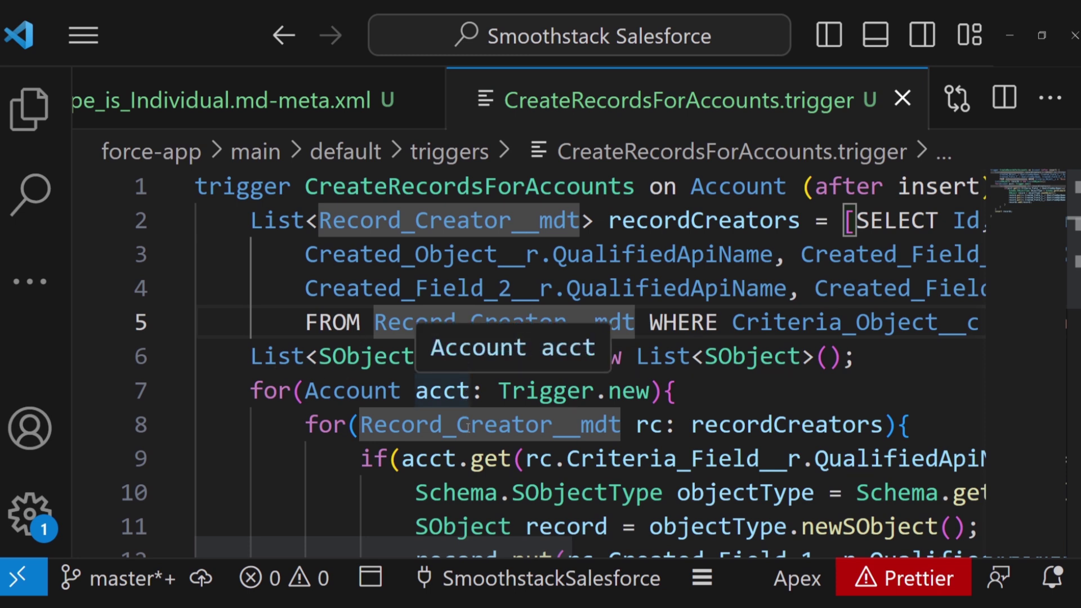
{"action": "mouse_move", "coordinate": [467, 426]}
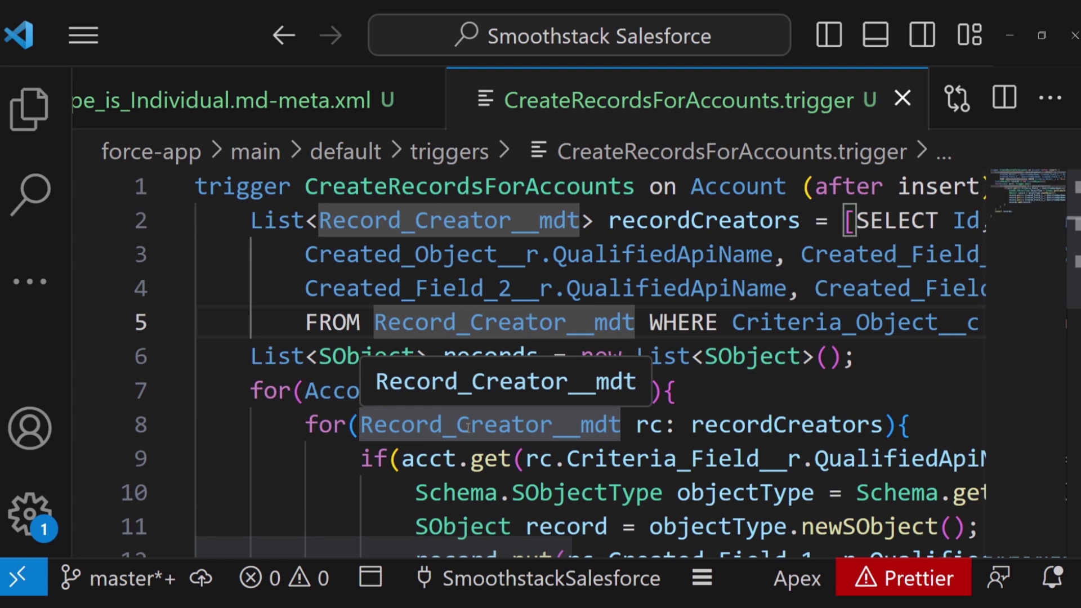
{"action": "scroll", "coordinate": [467, 426], "scroll_direction": "down", "scroll_amount": 1}
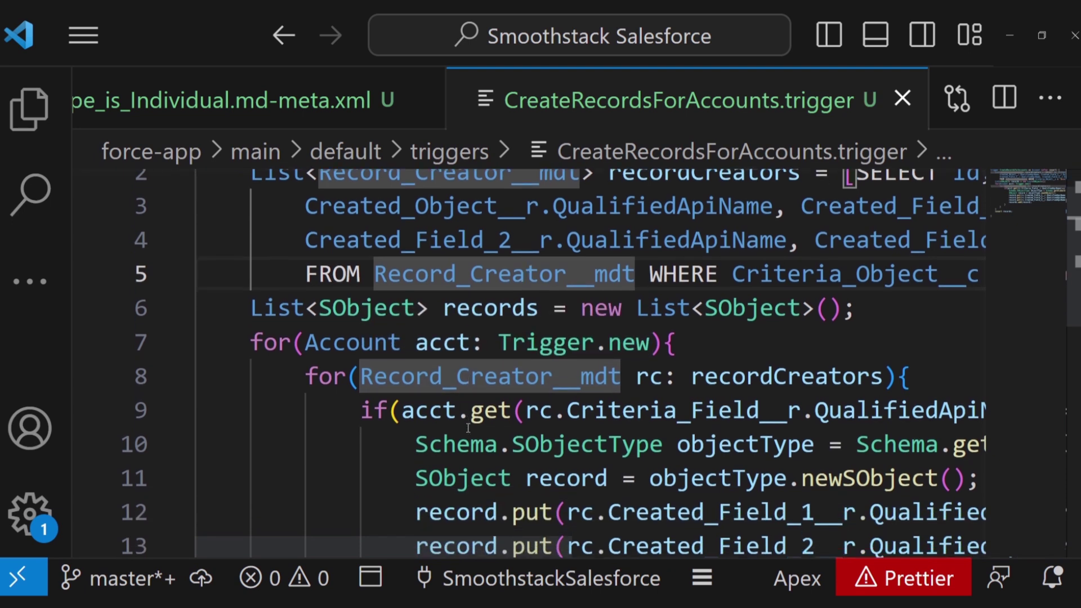
{"action": "scroll", "coordinate": [468, 428], "scroll_direction": "down", "scroll_amount": 1}
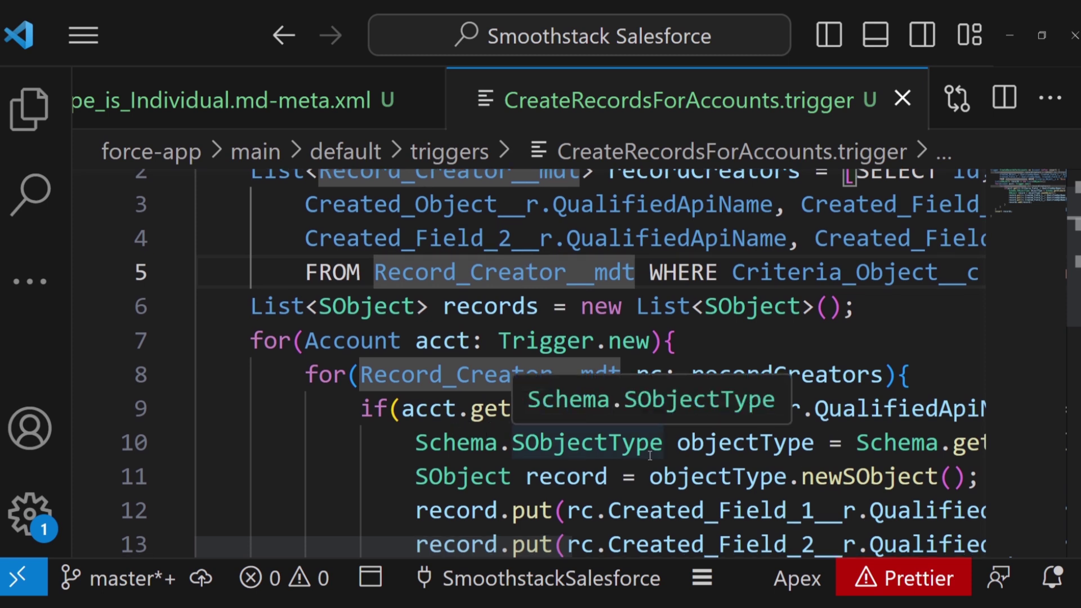
{"action": "scroll", "coordinate": [563, 445], "scroll_direction": "right", "scroll_amount": 5}
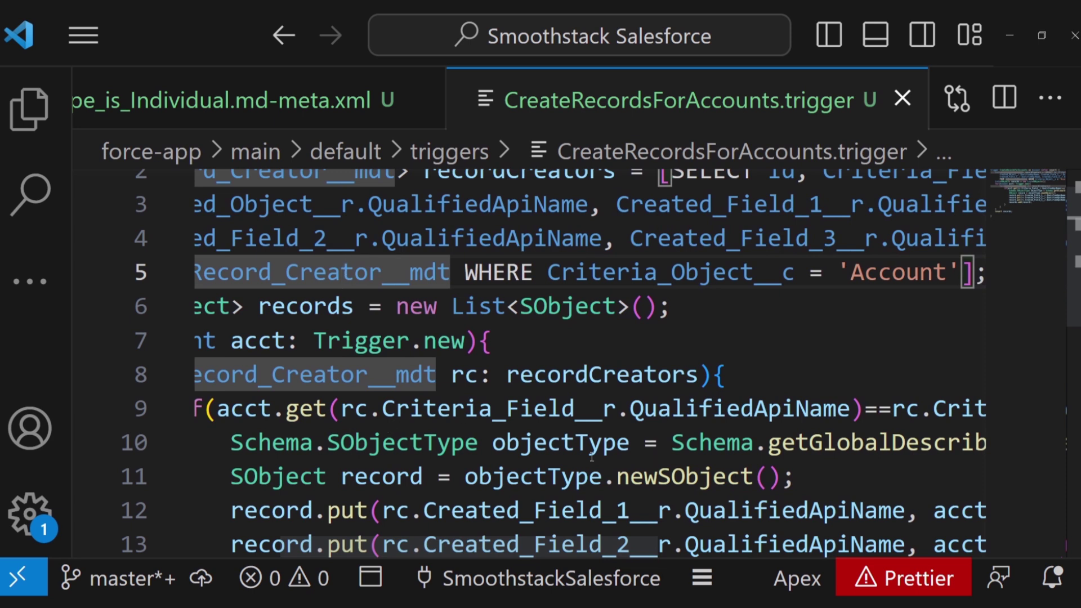
{"action": "scroll", "coordinate": [637, 451], "scroll_direction": "right", "scroll_amount": 3}
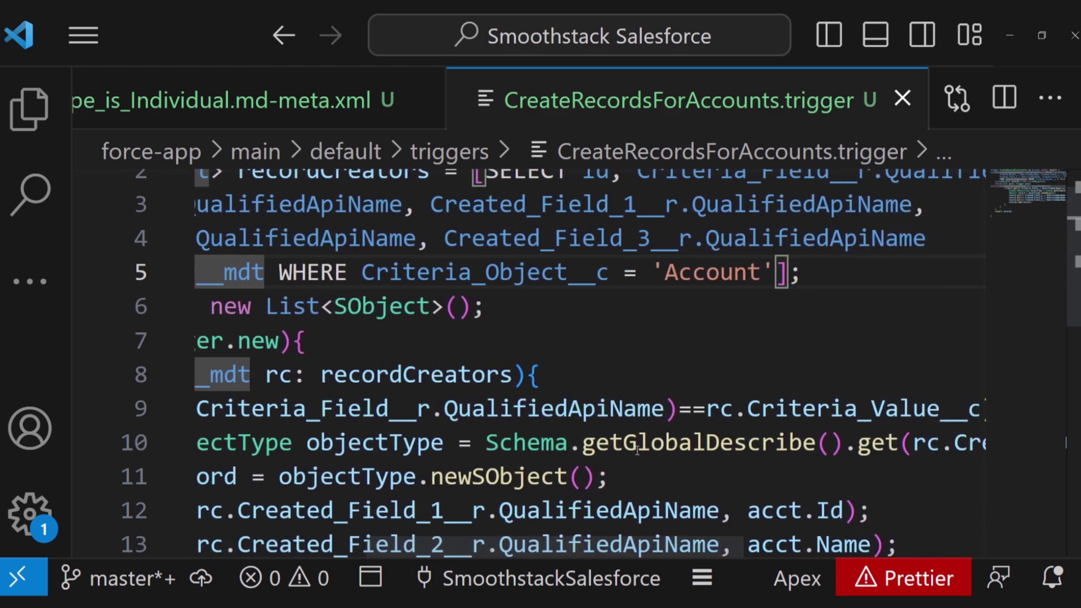
{"action": "scroll", "coordinate": [637, 450], "scroll_direction": "right", "scroll_amount": 3}
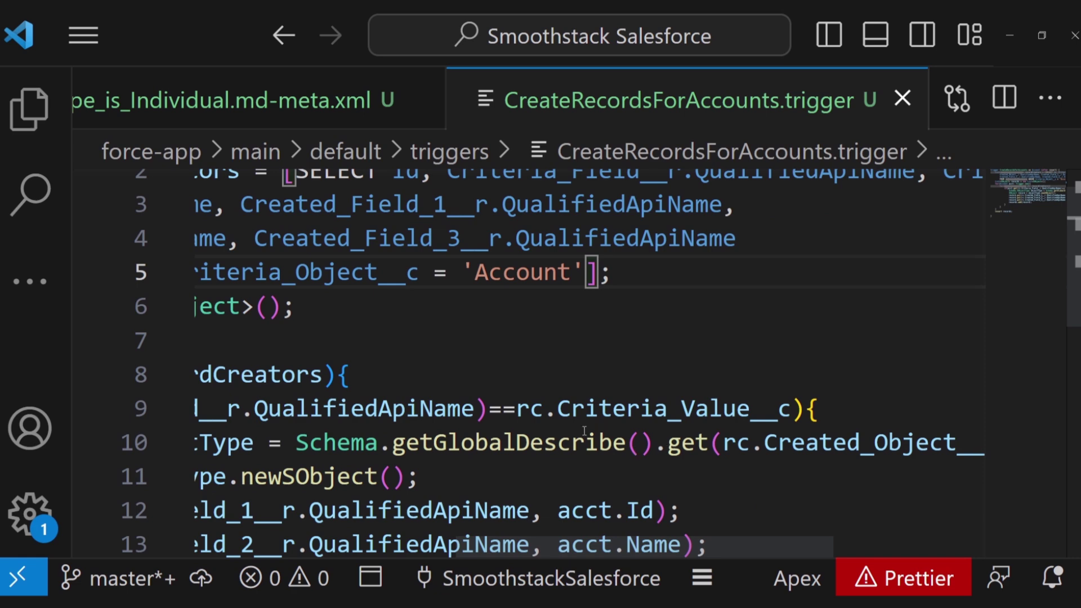
{"action": "scroll", "coordinate": [584, 431], "scroll_direction": "left", "scroll_amount": 8}
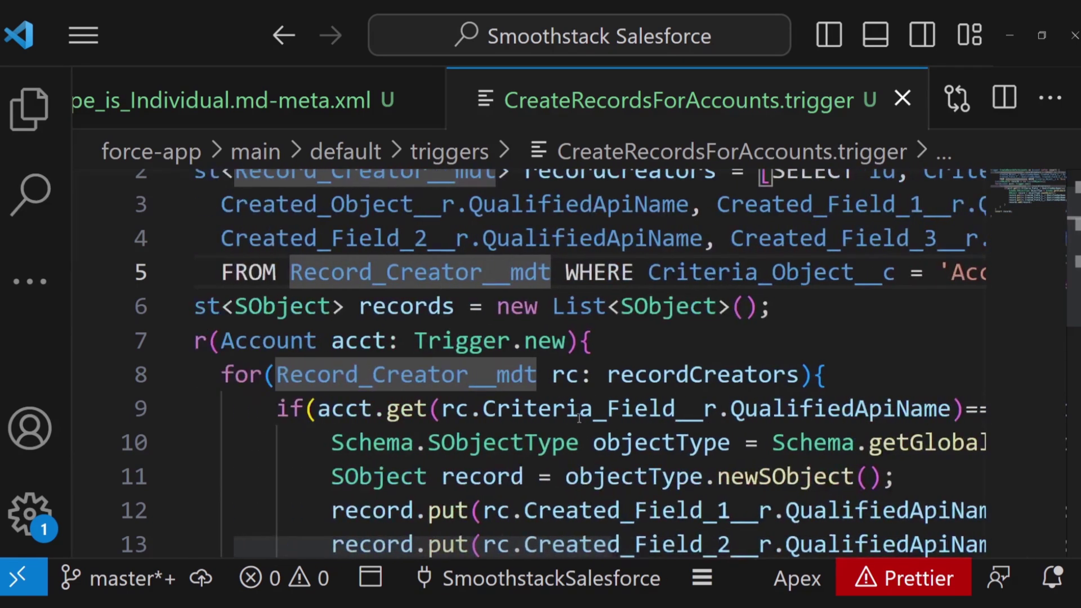
{"action": "scroll", "coordinate": [586, 428], "scroll_direction": "down", "scroll_amount": 2}
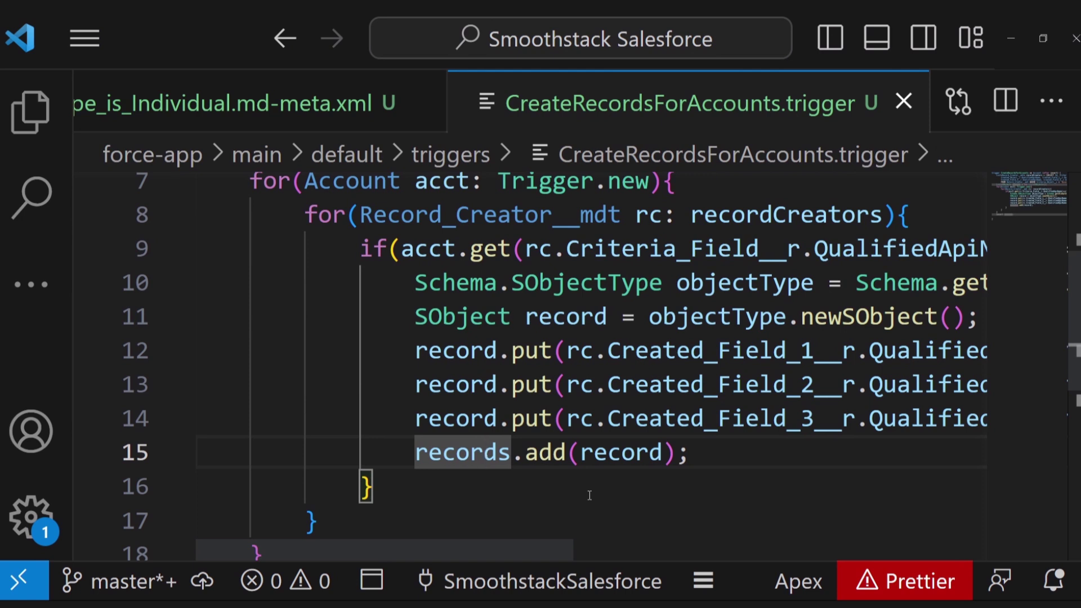
- Scroll through the trigger's record-building loop code in Visual Studio Code
{"action": "scroll", "coordinate": [590, 496], "scroll_direction": "right", "scroll_amount": 3}
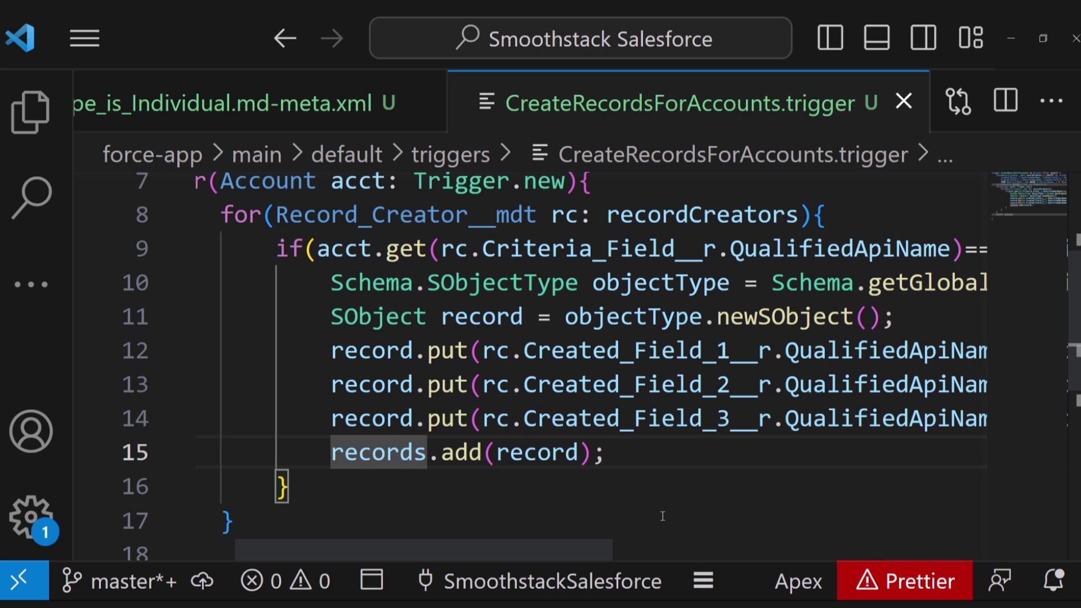
{"action": "scroll", "coordinate": [676, 498], "scroll_direction": "right", "scroll_amount": 6}
{"action": "scroll", "coordinate": [679, 499], "scroll_direction": "right", "scroll_amount": 10}
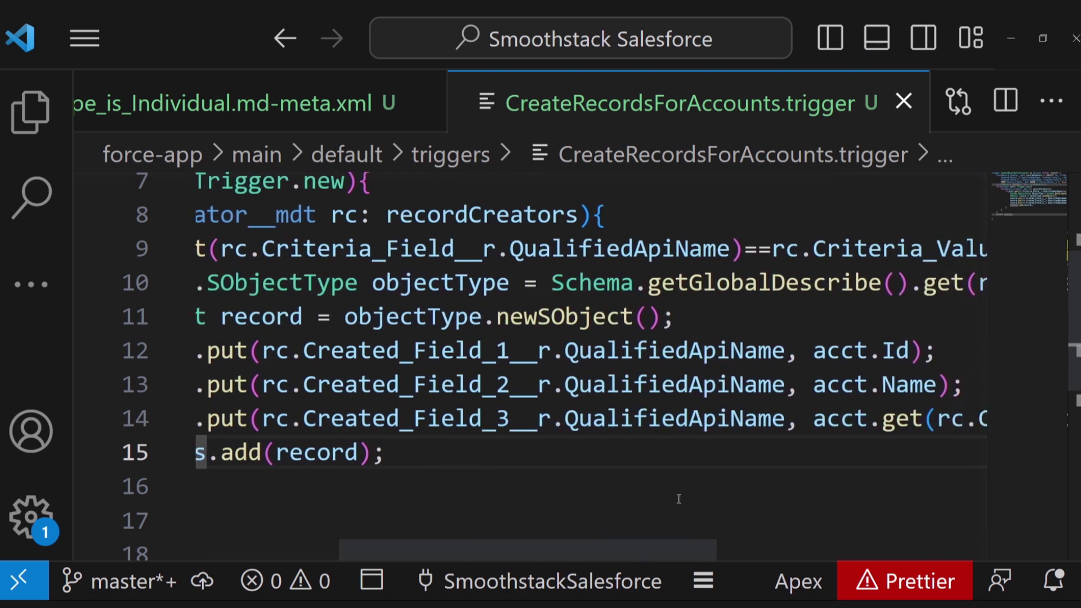
{"action": "scroll", "coordinate": [679, 499], "scroll_direction": "right", "scroll_amount": 9}
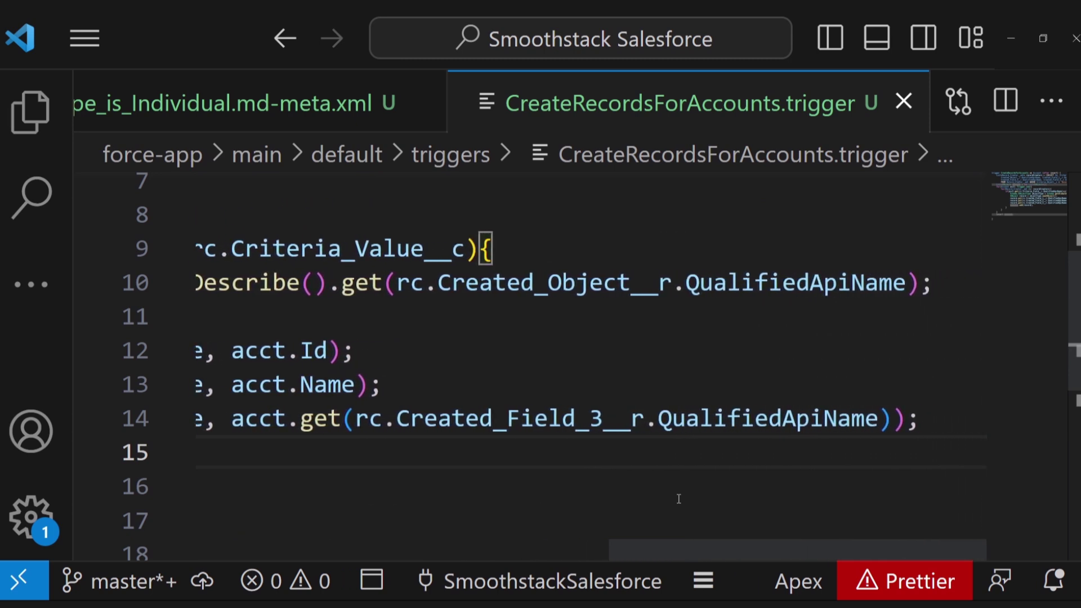
{"action": "scroll", "coordinate": [679, 499], "scroll_direction": "left", "scroll_amount": 20}
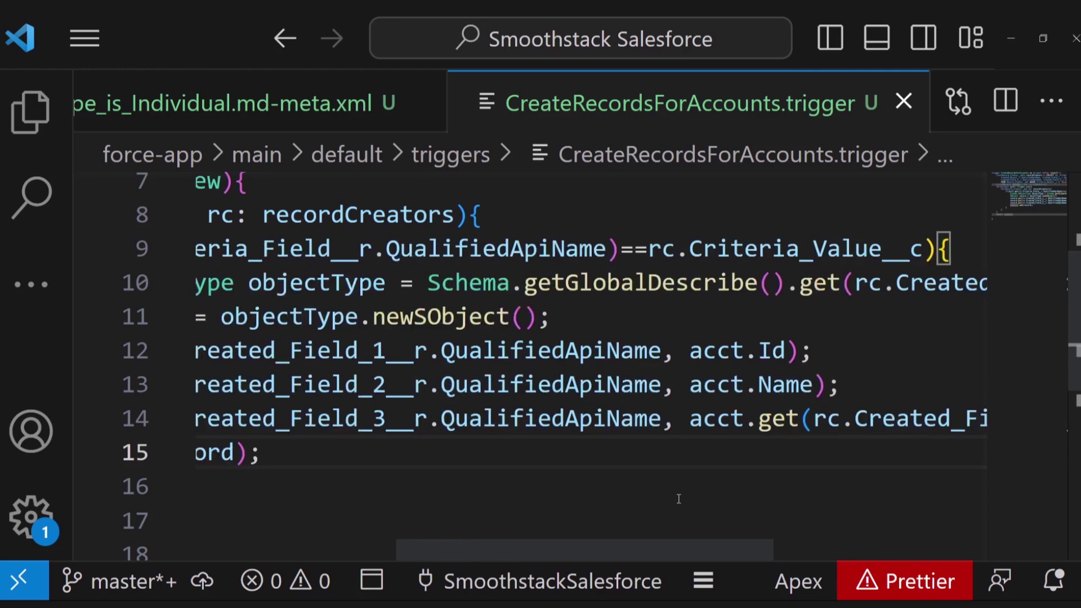
{"action": "scroll", "coordinate": [679, 499], "scroll_direction": "left", "scroll_amount": 1}
{"action": "scroll", "coordinate": [678, 499], "scroll_direction": "left", "scroll_amount": 3}
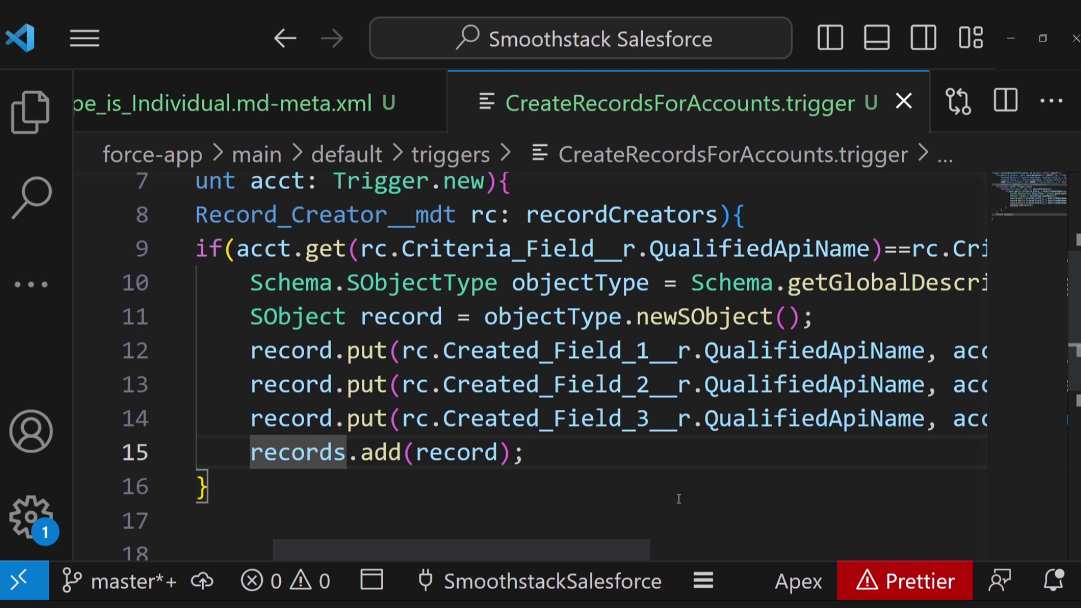
{"action": "scroll", "coordinate": [679, 499], "scroll_direction": "right", "scroll_amount": 5}
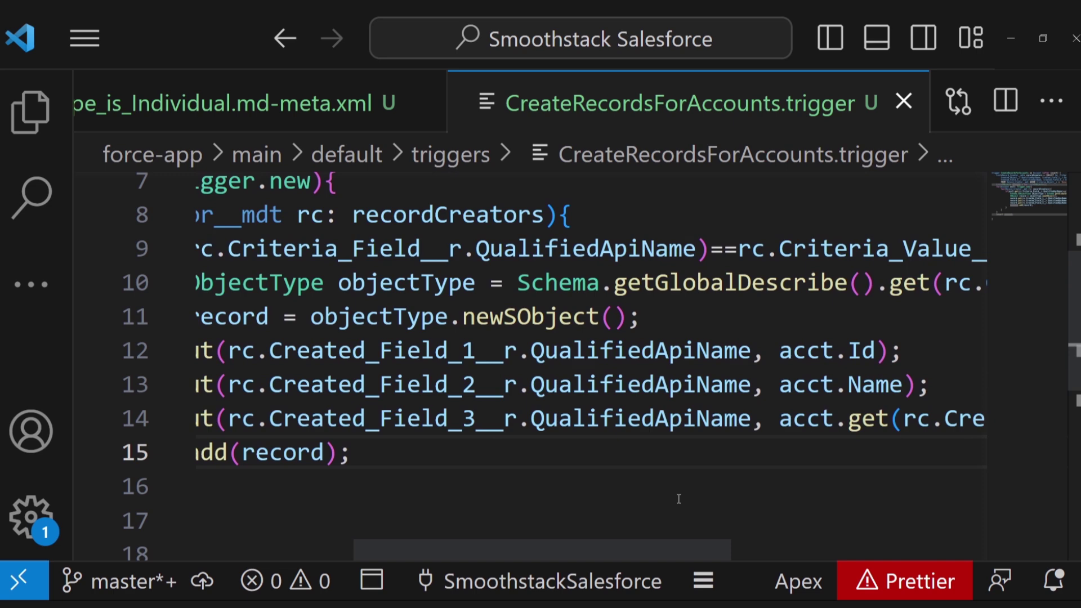
{"action": "scroll", "coordinate": [679, 499], "scroll_direction": "left", "scroll_amount": 5}
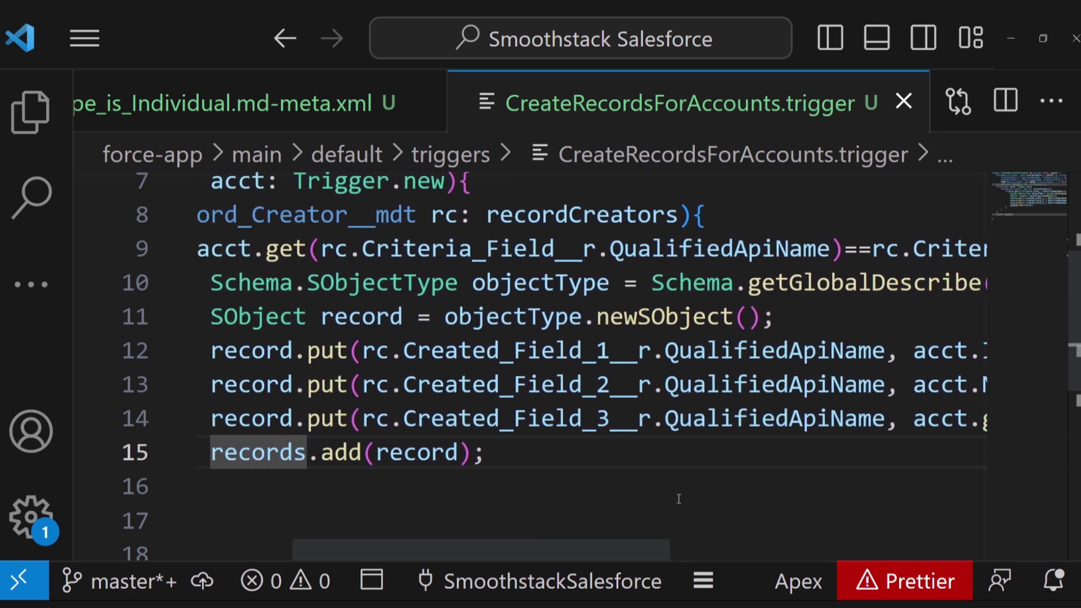
{"action": "scroll", "coordinate": [679, 499], "scroll_direction": "right", "scroll_amount": 3}
{"action": "scroll", "coordinate": [680, 499], "scroll_direction": "right", "scroll_amount": 1}
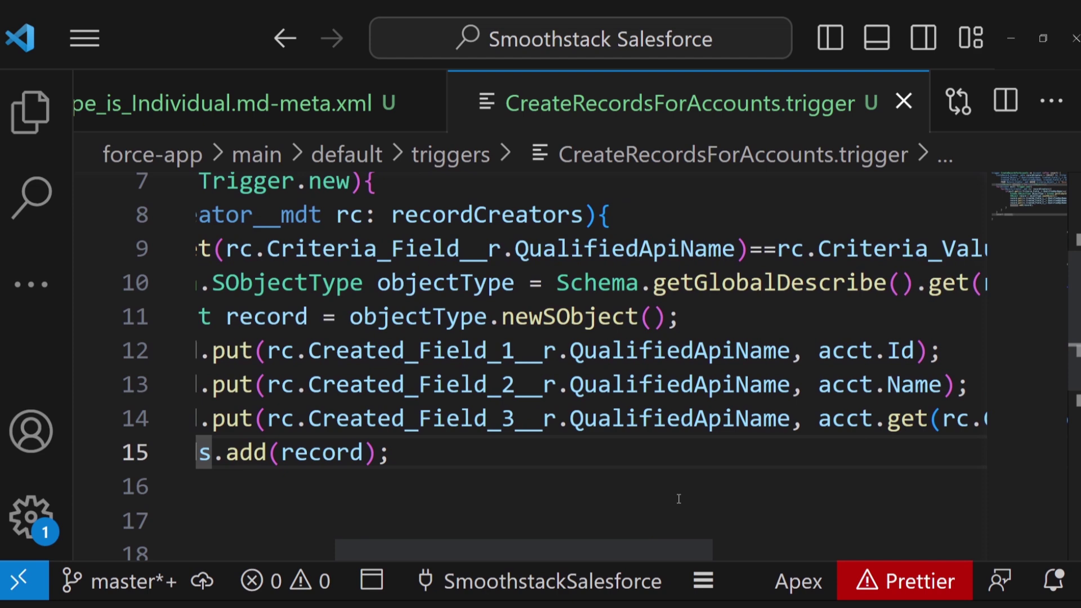
{"action": "scroll", "coordinate": [679, 499], "scroll_direction": "left", "scroll_amount": 3}
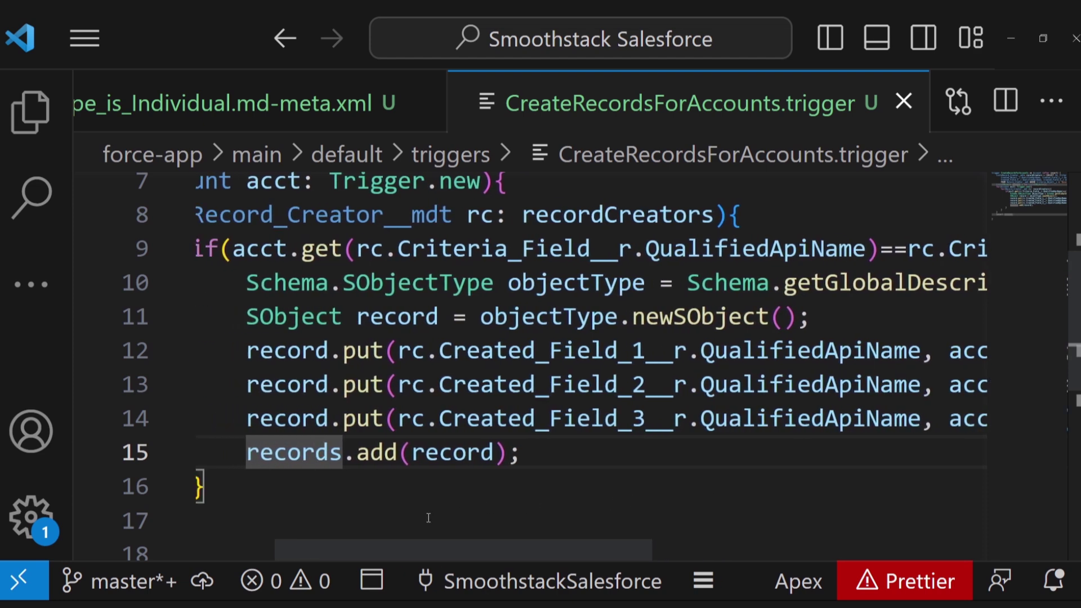
{"action": "scroll", "coordinate": [429, 514], "scroll_direction": "down", "scroll_amount": 1}
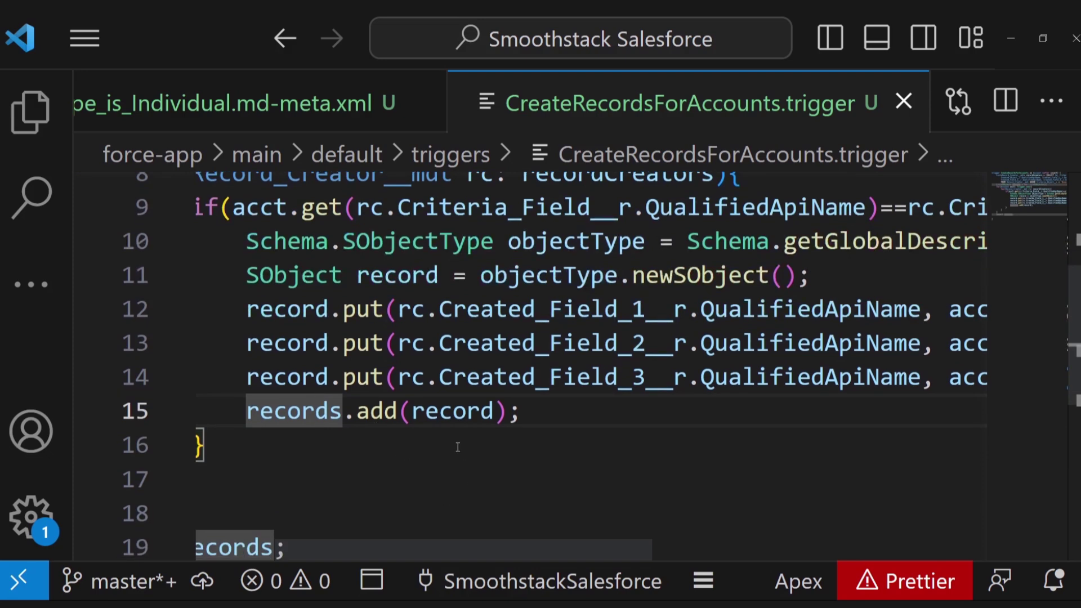
{"action": "scroll", "coordinate": [430, 437], "scroll_direction": "up", "scroll_amount": 1}
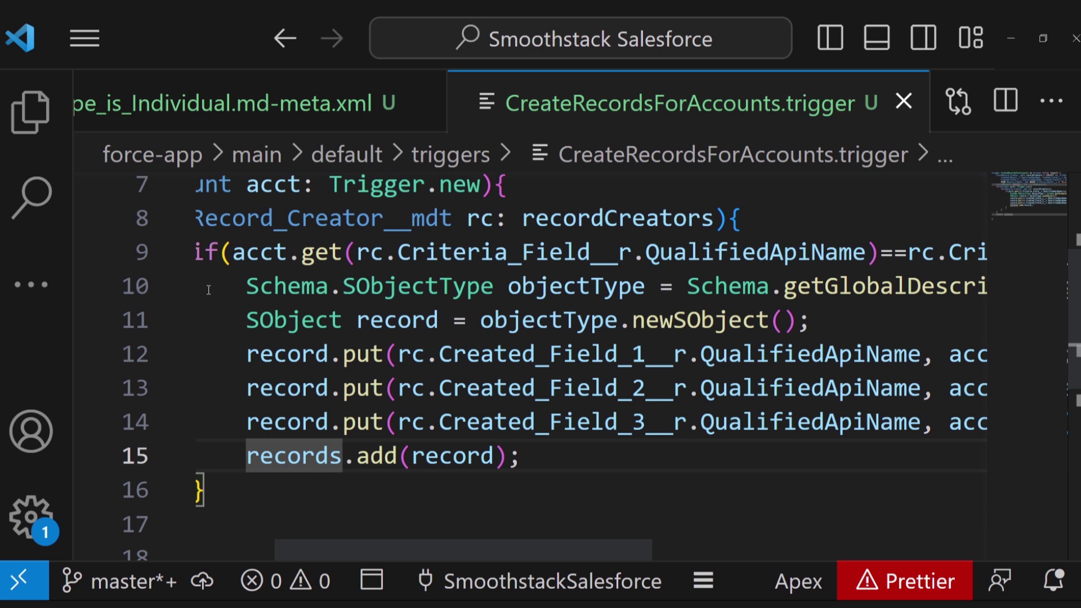
{"action": "scroll", "coordinate": [209, 290], "scroll_direction": "left", "scroll_amount": 3}
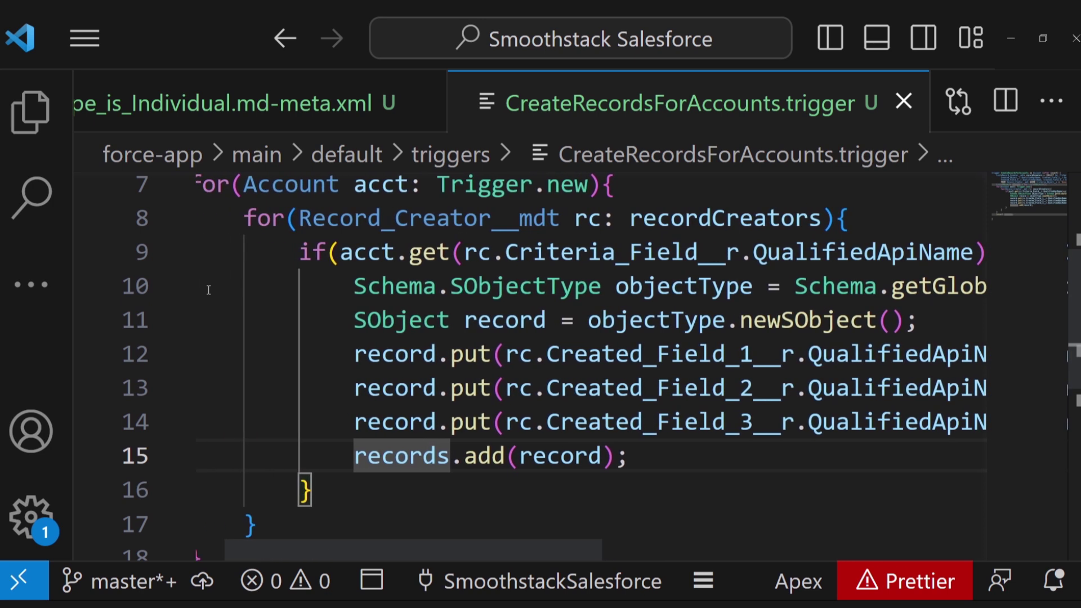
{"action": "scroll", "coordinate": [209, 290], "scroll_direction": "left", "scroll_amount": 1}
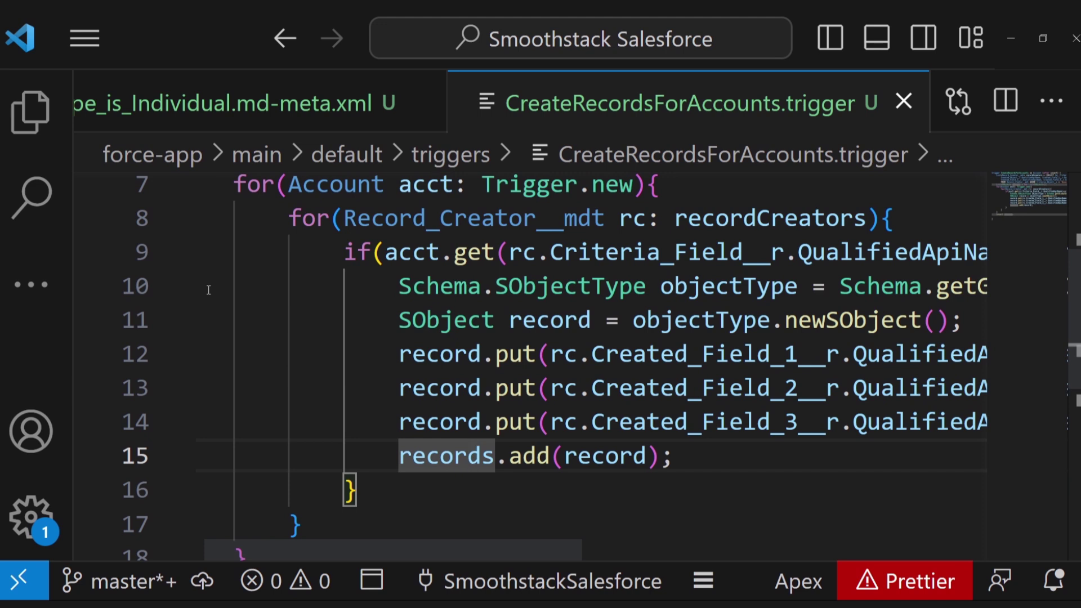
{"action": "mouse_move", "coordinate": [473, 355]}
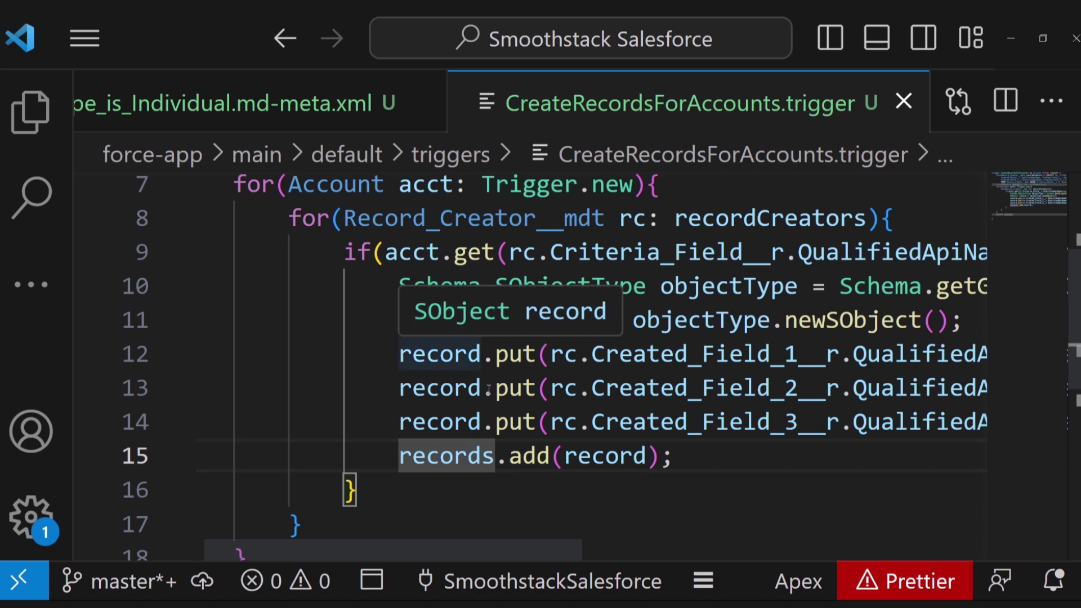
{"action": "scroll", "coordinate": [489, 390], "scroll_direction": "right", "scroll_amount": 3}
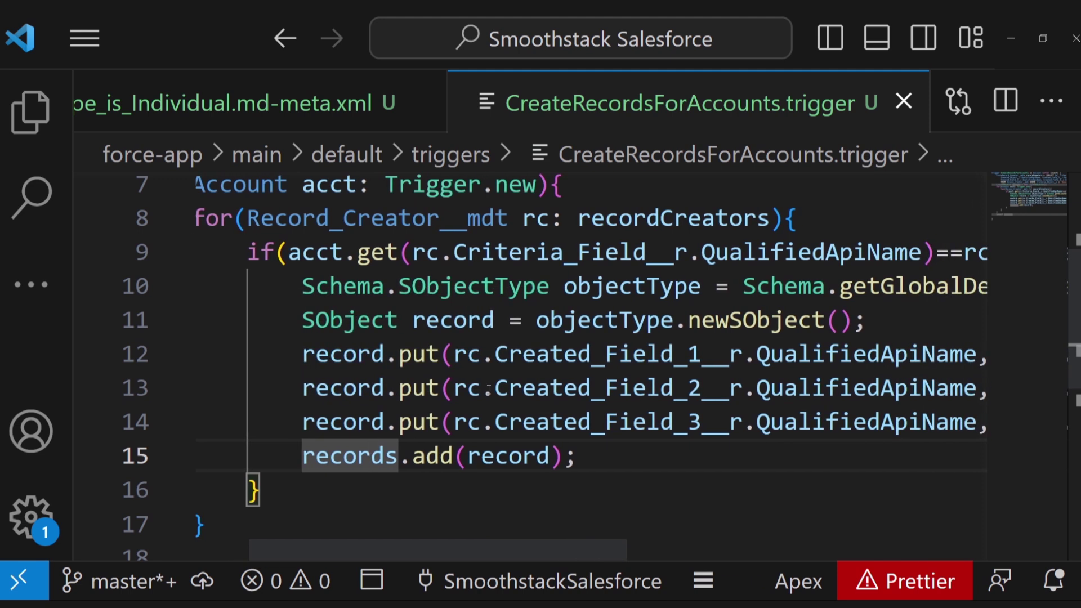
{"action": "scroll", "coordinate": [645, 460], "scroll_direction": "right", "scroll_amount": 3}
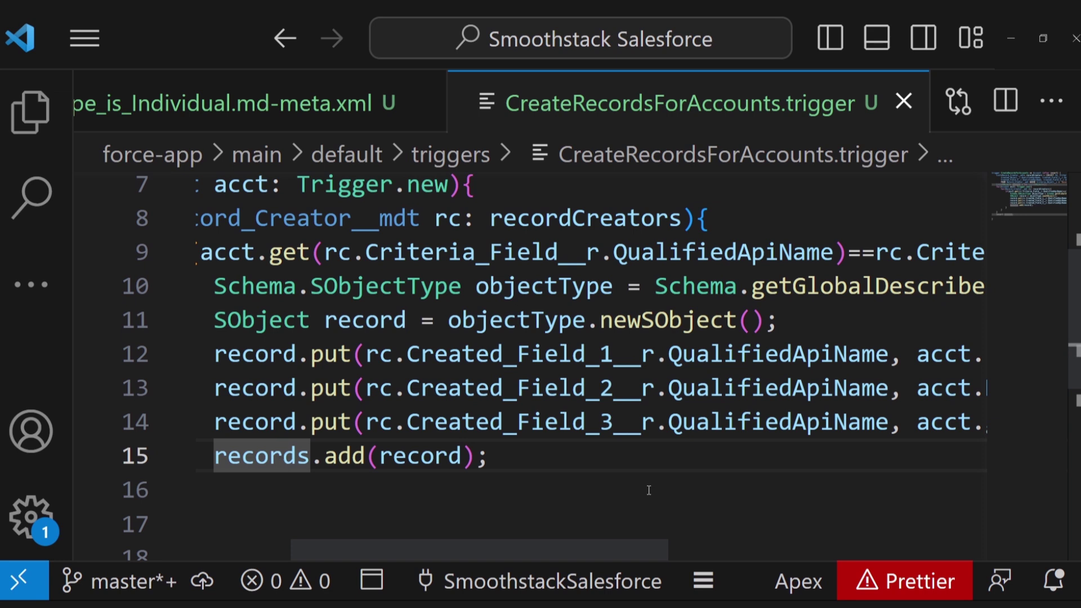
{"action": "scroll", "coordinate": [649, 490], "scroll_direction": "left", "scroll_amount": 5}
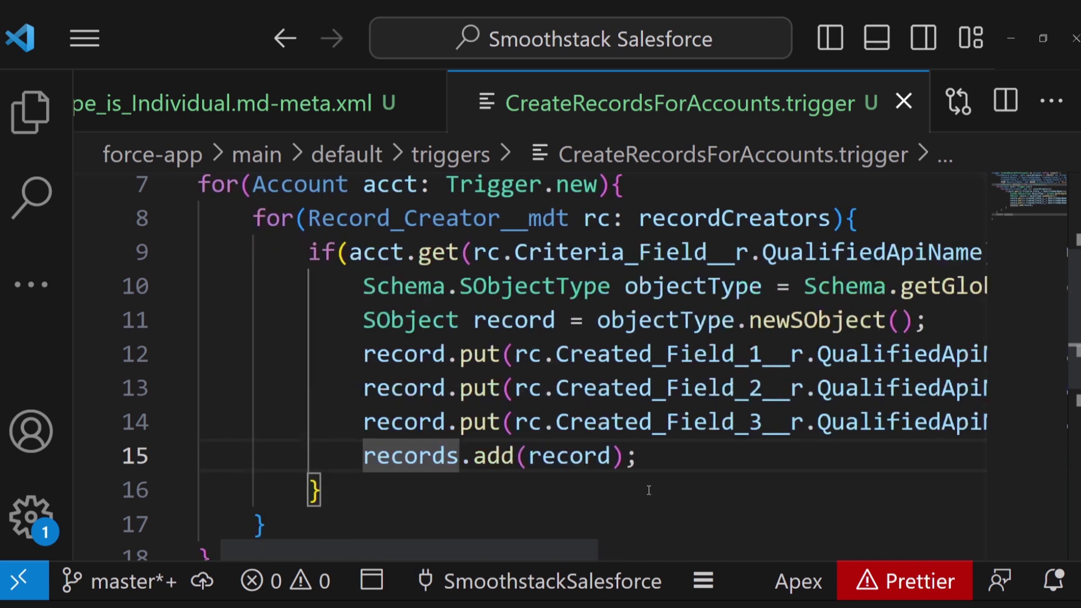
{"action": "scroll", "coordinate": [502, 484], "scroll_direction": "down", "scroll_amount": 3}
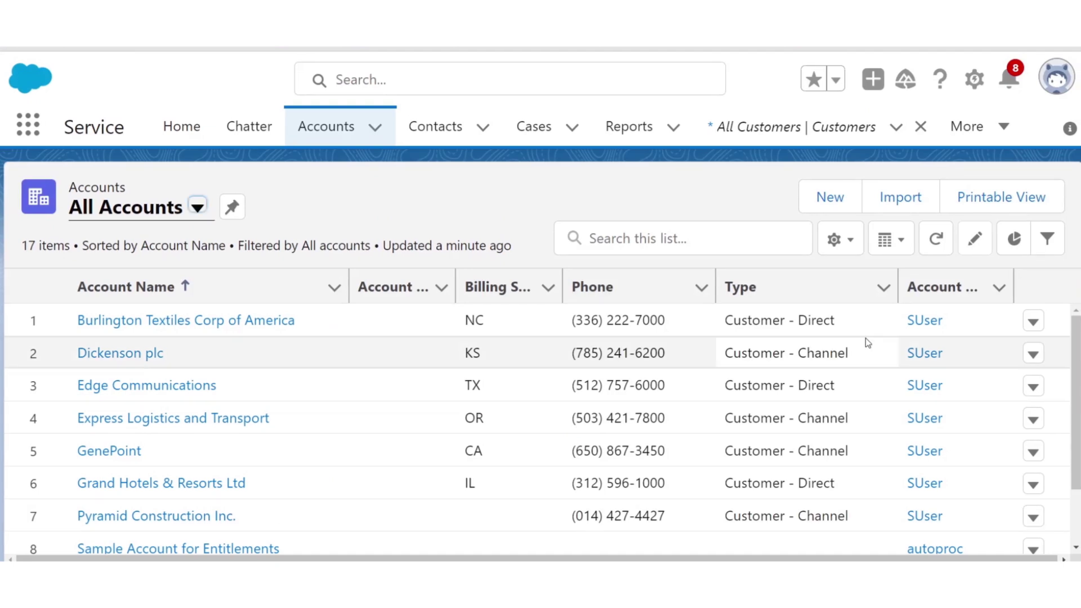
- Create an Individual account with the person's full name, 1 employee and birthday 7/31/2023
{"action": "left_click", "coordinate": [835, 201]}
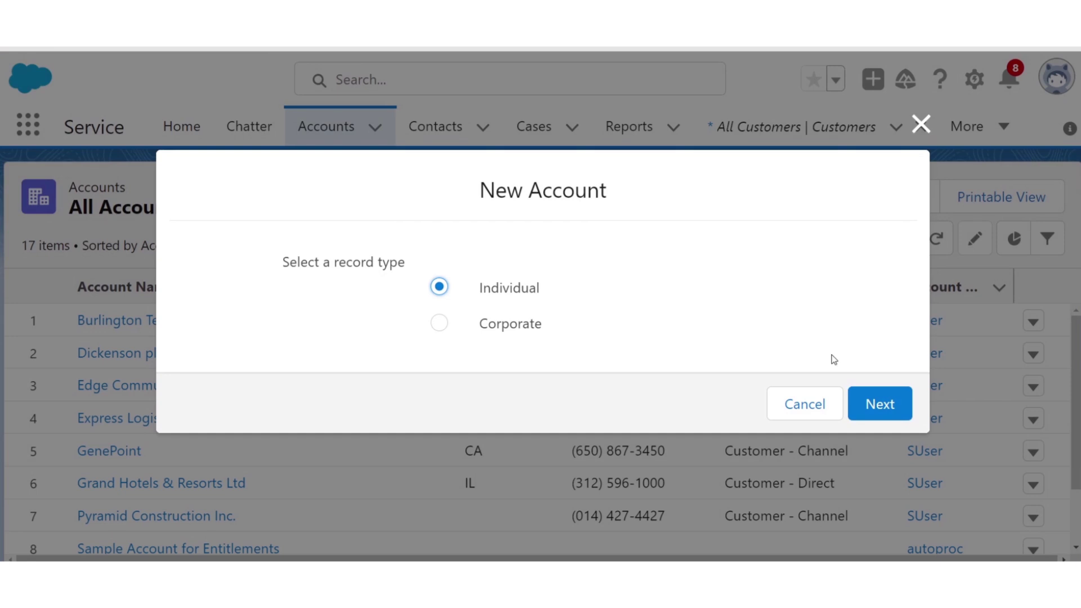
{"action": "left_click", "coordinate": [875, 394]}
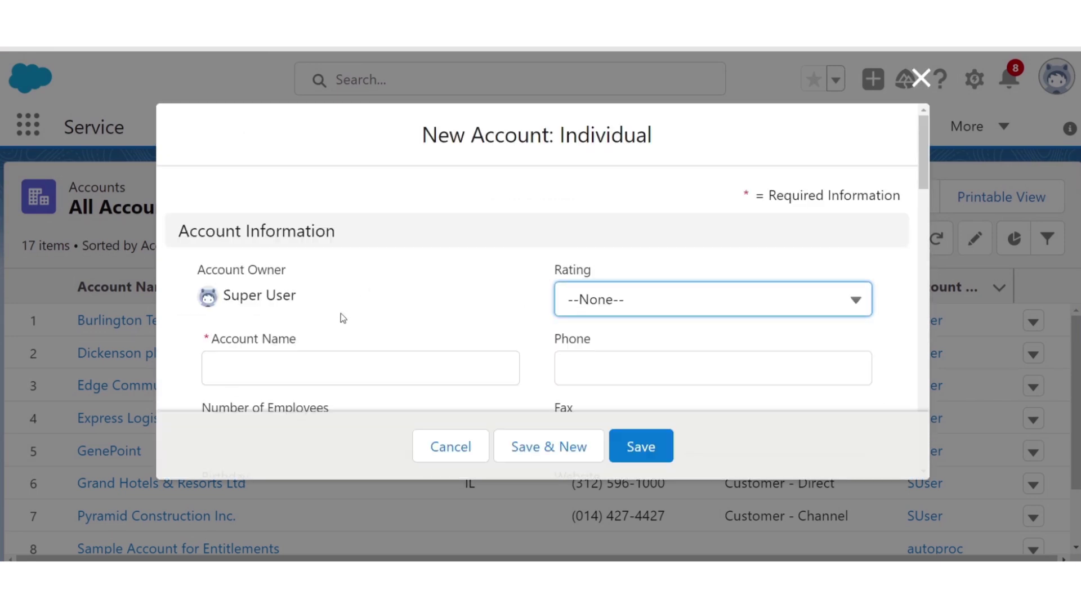
{"action": "left_click", "coordinate": [312, 367]}
{"action": "type", "text": "John Johnson"}
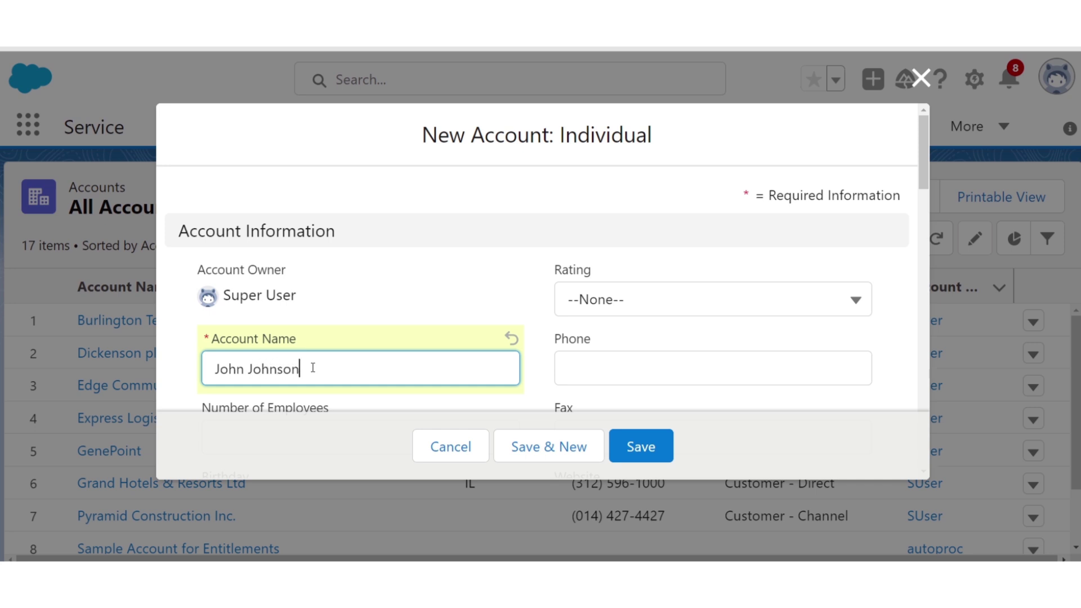
{"action": "scroll", "coordinate": [312, 367], "scroll_direction": "down", "scroll_amount": 2}
{"action": "left_click", "coordinate": [306, 323]}
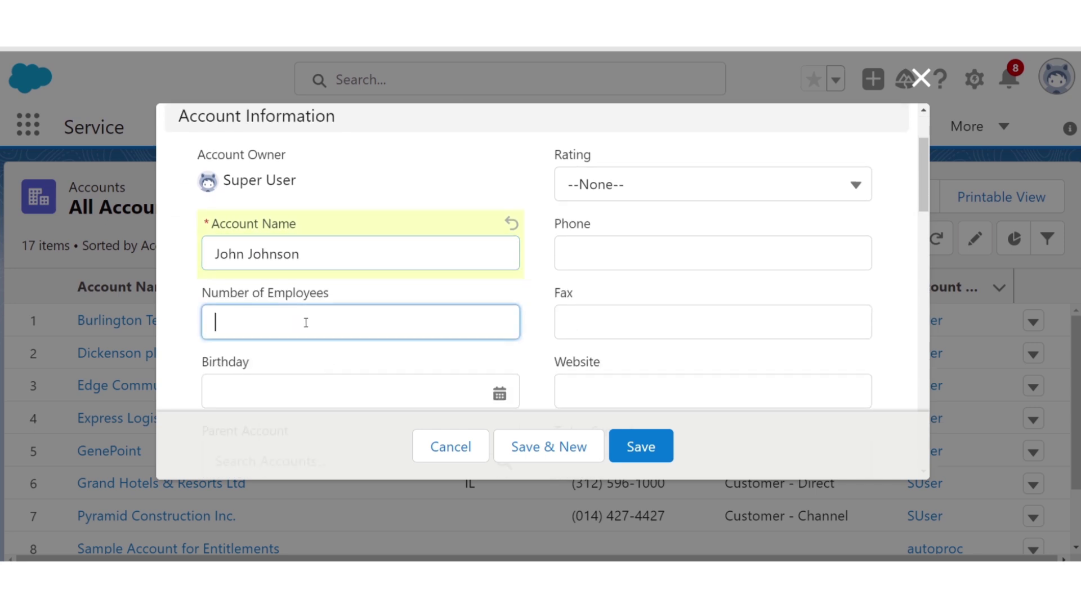
{"action": "type", "text": "1"}
{"action": "left_click", "coordinate": [304, 385]}
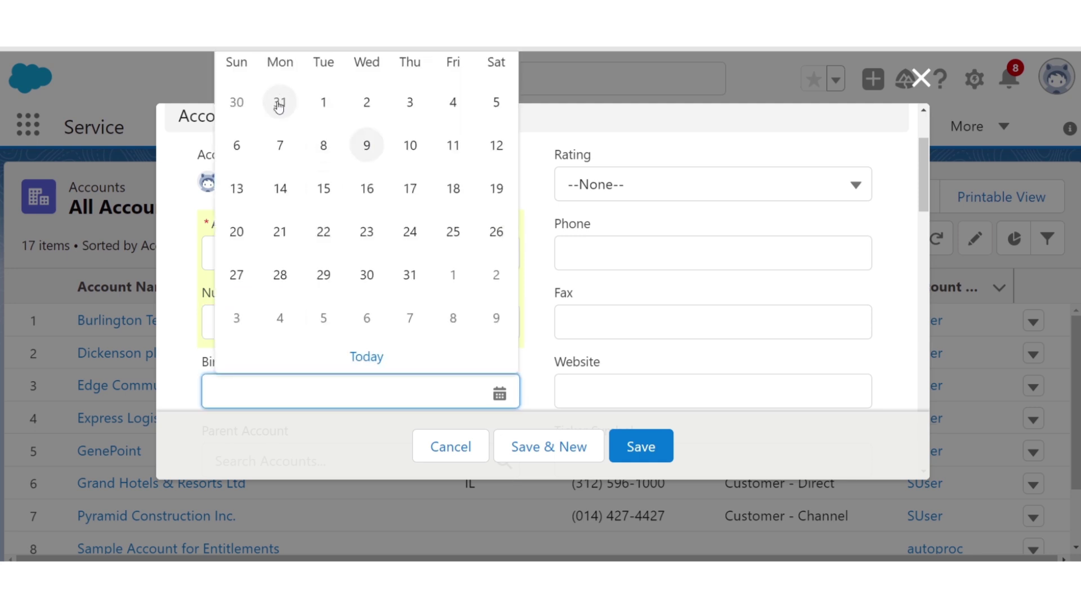
{"action": "left_click", "coordinate": [279, 104]}
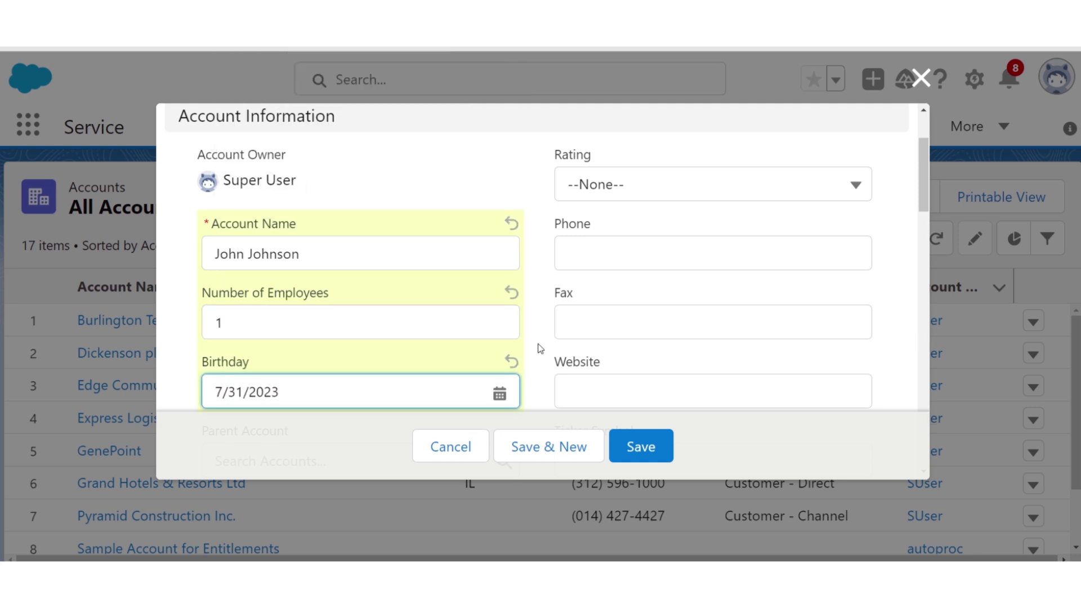
{"action": "left_click", "coordinate": [638, 445]}
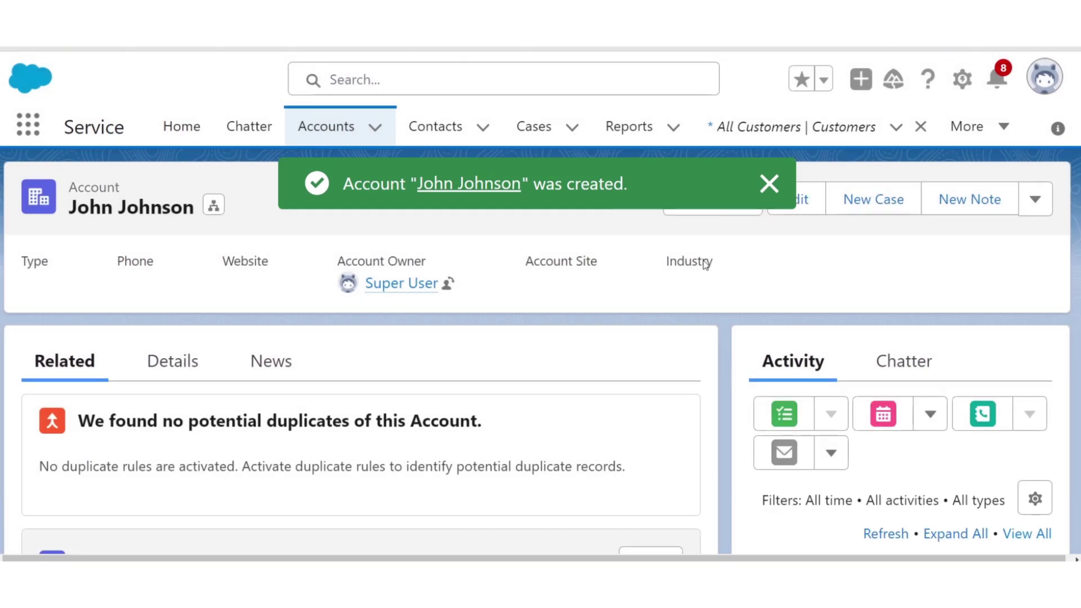
- From the accounts list, save a new Corporate account 'Johnson & Johnson', 2 employees, birthday 8/2/2023
{"action": "left_click", "coordinate": [332, 126]}
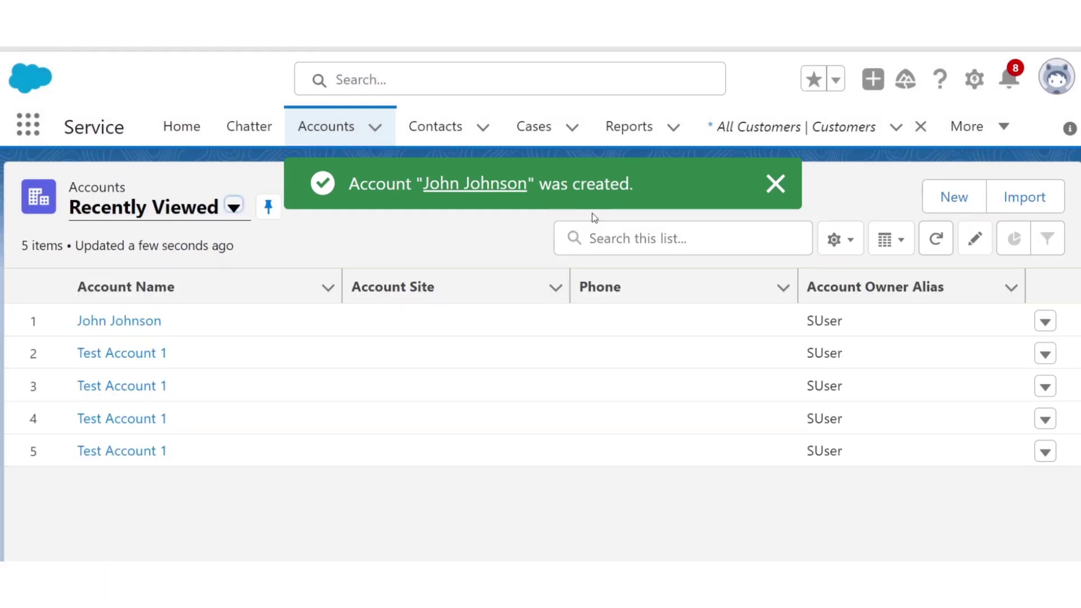
{"action": "left_click", "coordinate": [952, 200]}
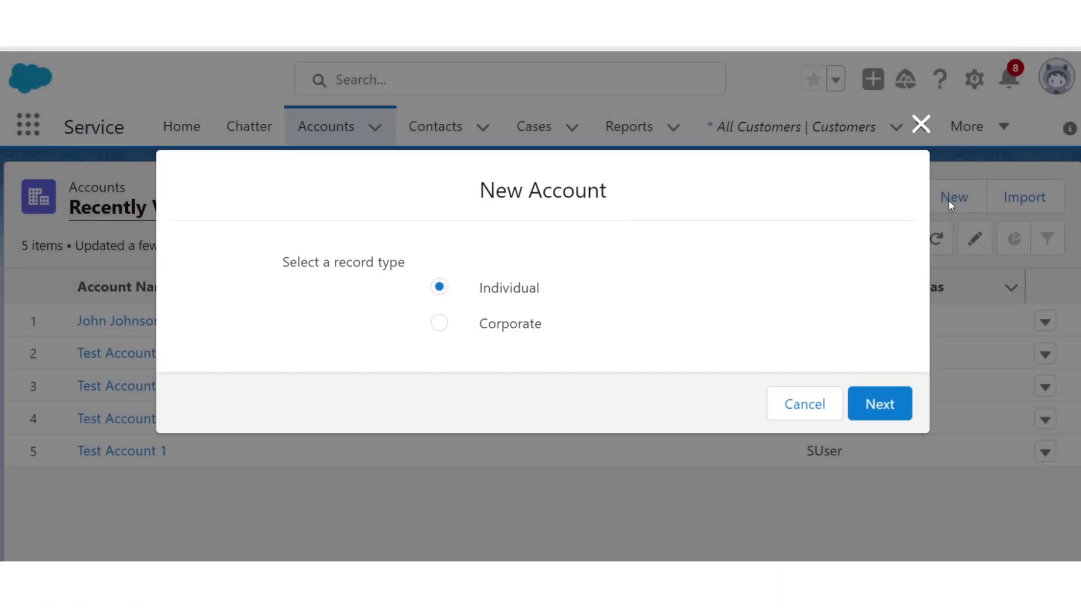
{"action": "left_click", "coordinate": [517, 331]}
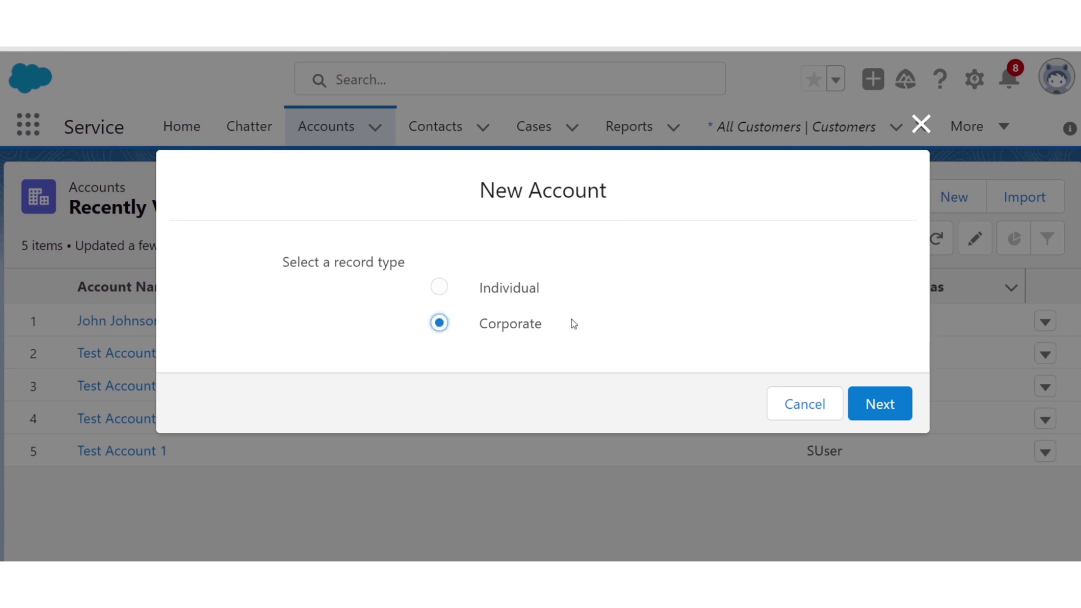
{"action": "left_click", "coordinate": [881, 404]}
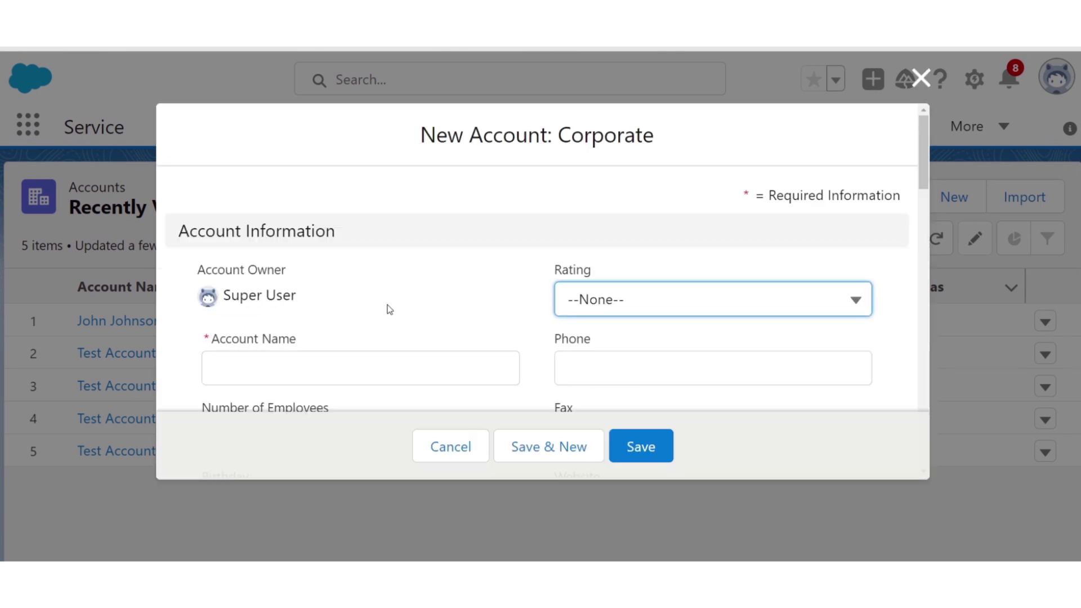
{"action": "left_click", "coordinate": [325, 373]}
{"action": "type", "text": "Johnson"}
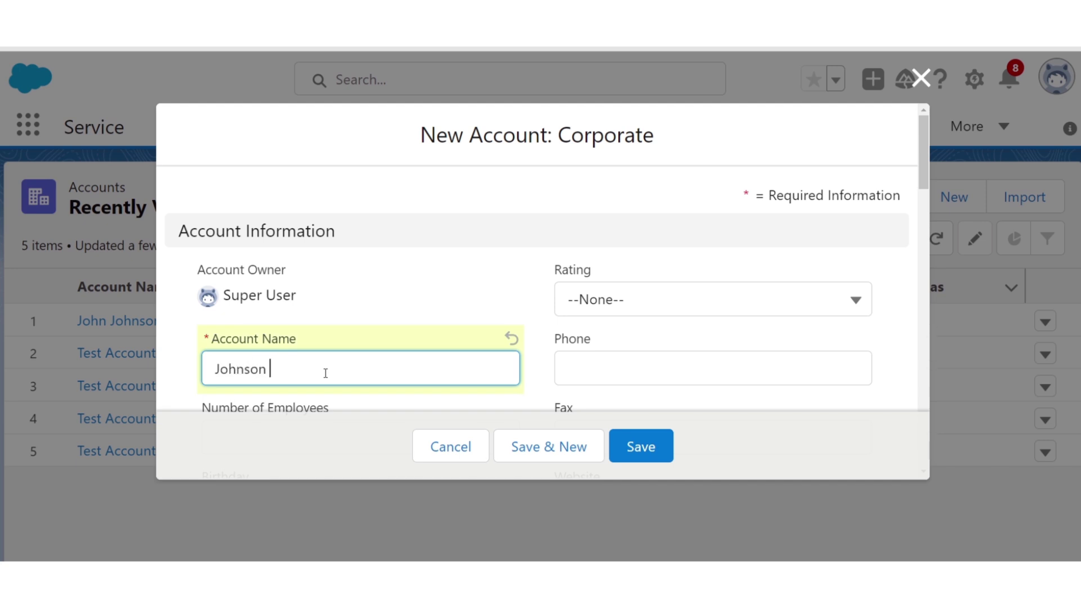
{"action": "type", "text": " & Johnson"}
{"action": "scroll", "coordinate": [363, 319], "scroll_direction": "down", "scroll_amount": 3}
{"action": "left_click", "coordinate": [353, 286]}
{"action": "type", "text": "2"}
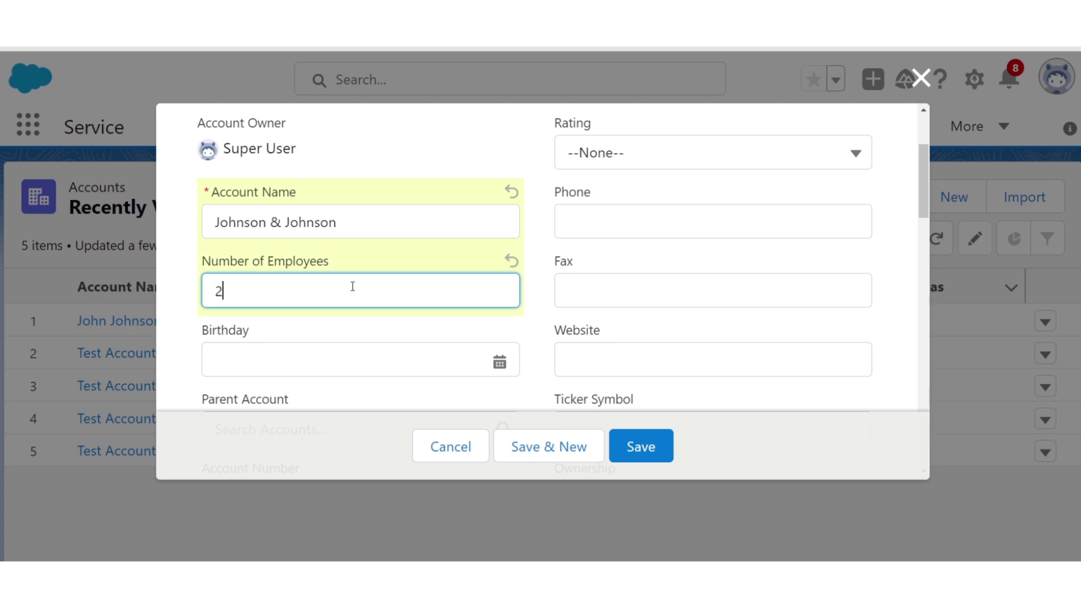
{"action": "left_click", "coordinate": [350, 361]}
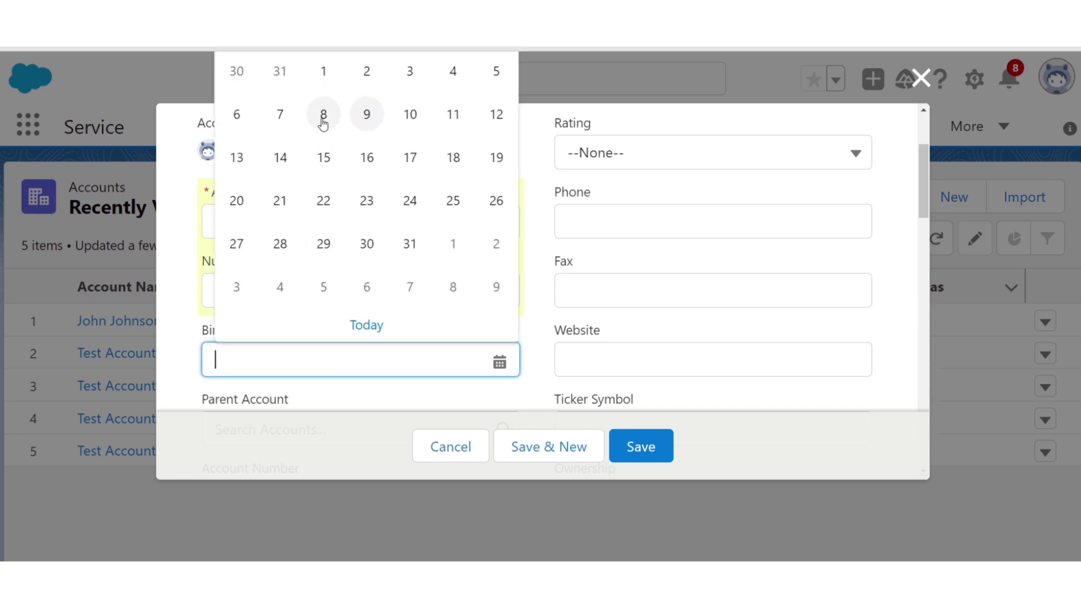
{"action": "left_click", "coordinate": [369, 78]}
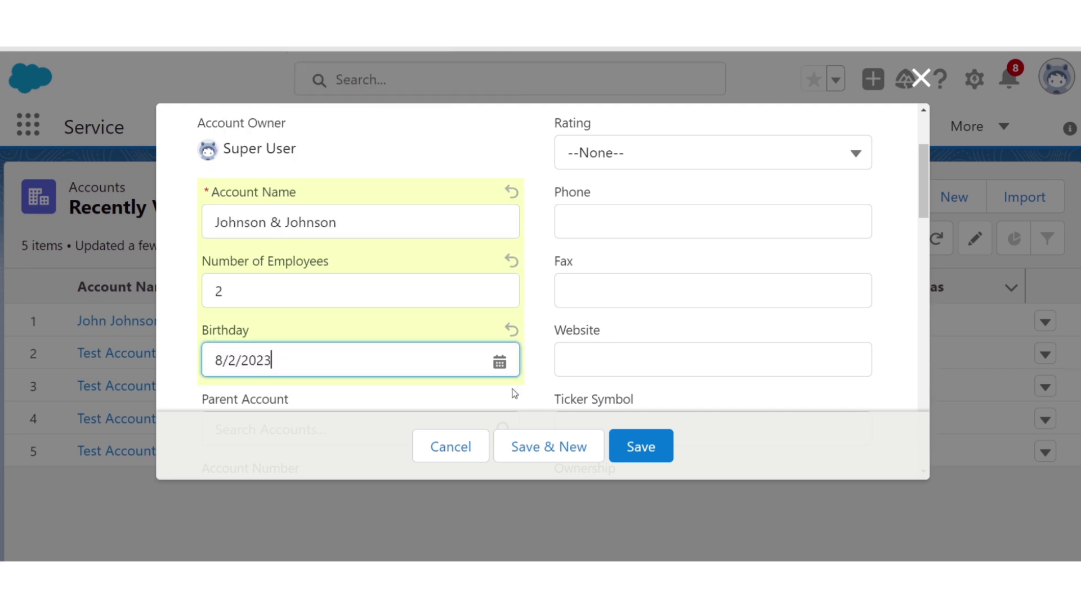
{"action": "left_click", "coordinate": [642, 448]}
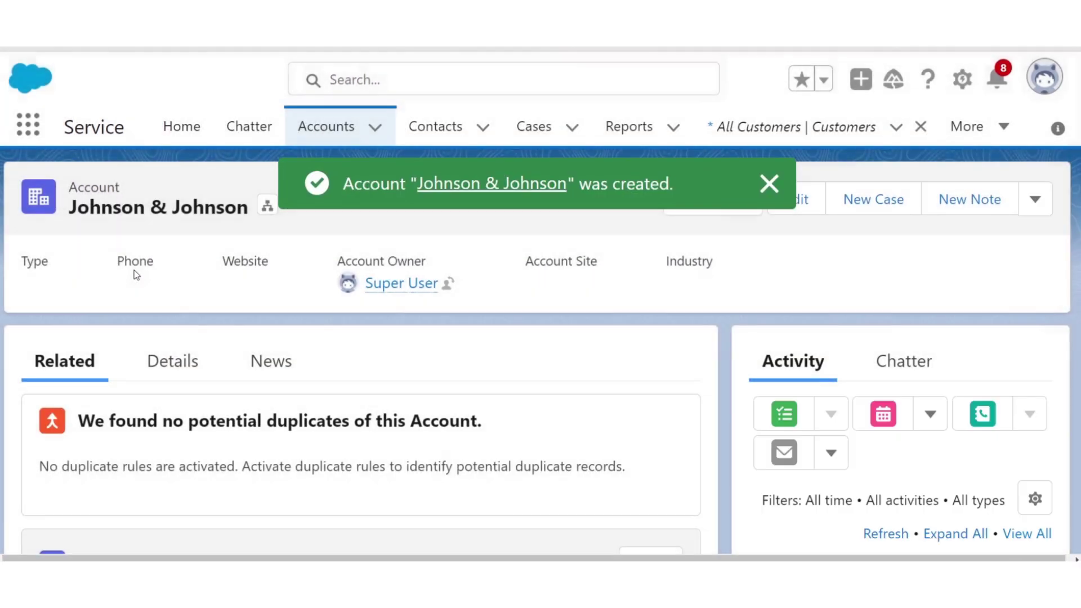
- Open the individual's auto-created Person record from the All Persons list view
{"action": "left_click", "coordinate": [30, 129]}
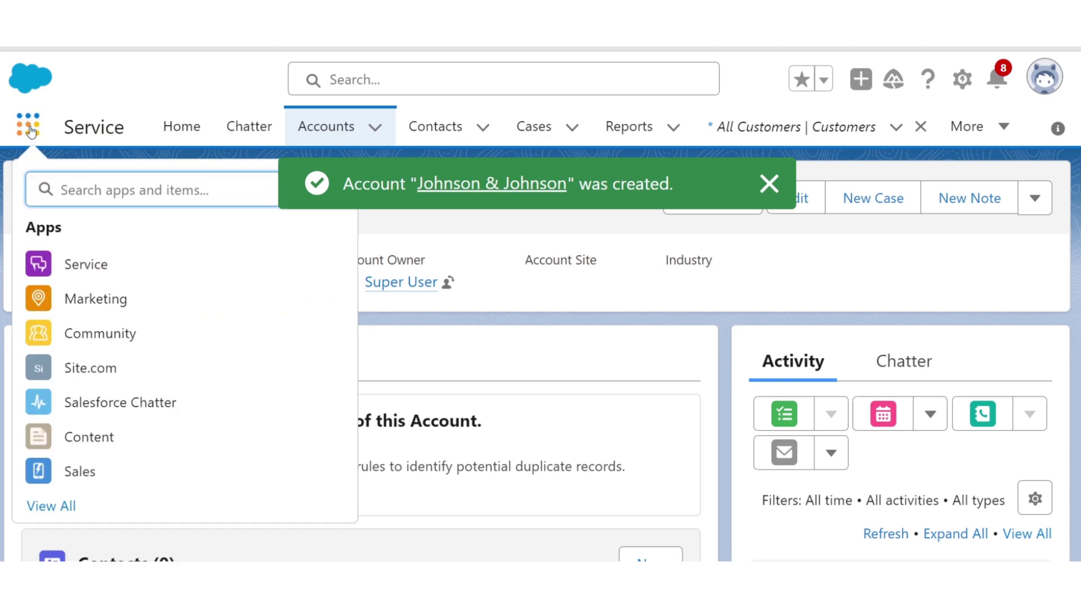
{"action": "type", "text": "Person"}
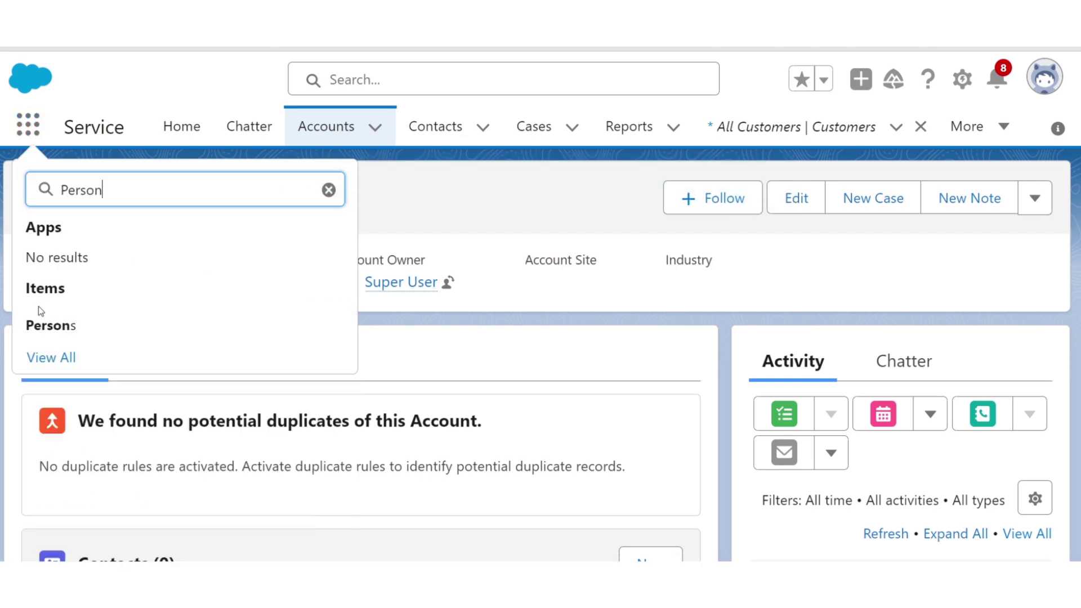
{"action": "left_click", "coordinate": [49, 323]}
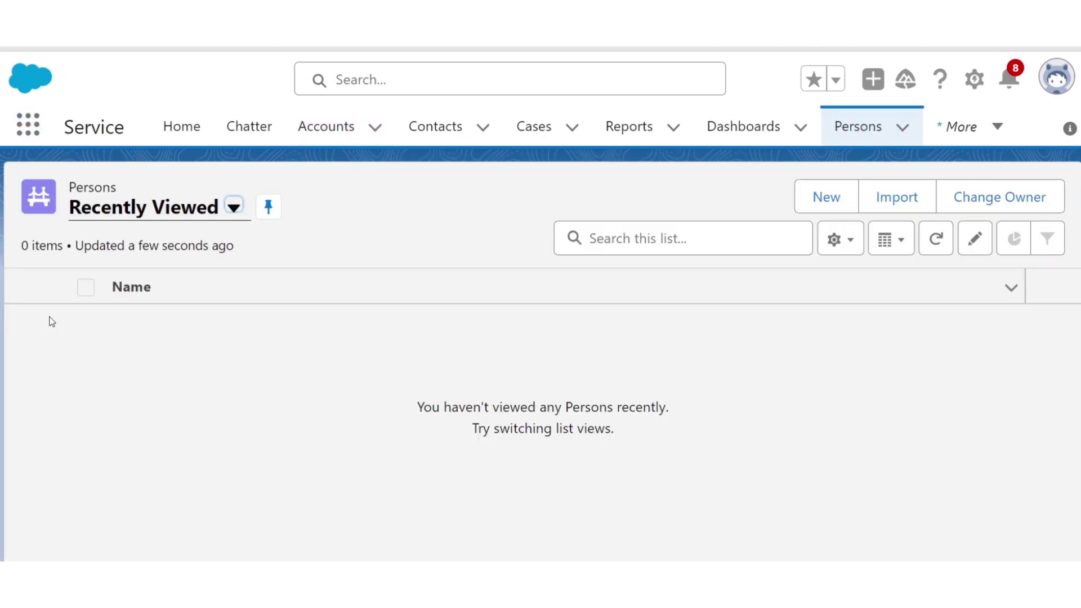
{"action": "left_click", "coordinate": [126, 218]}
{"action": "left_click", "coordinate": [138, 282]}
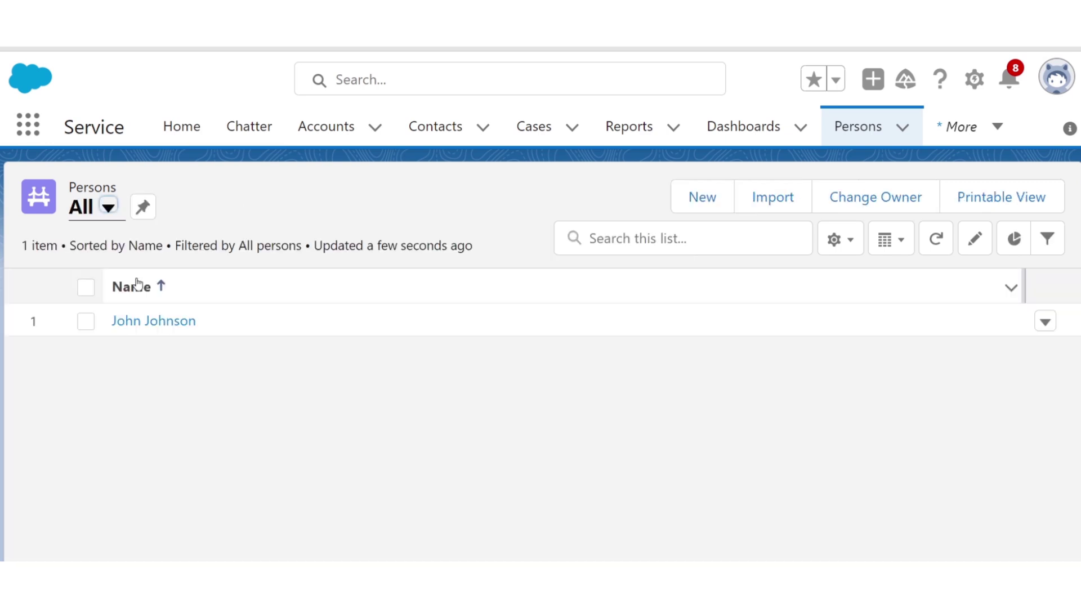
{"action": "left_click", "coordinate": [151, 321]}
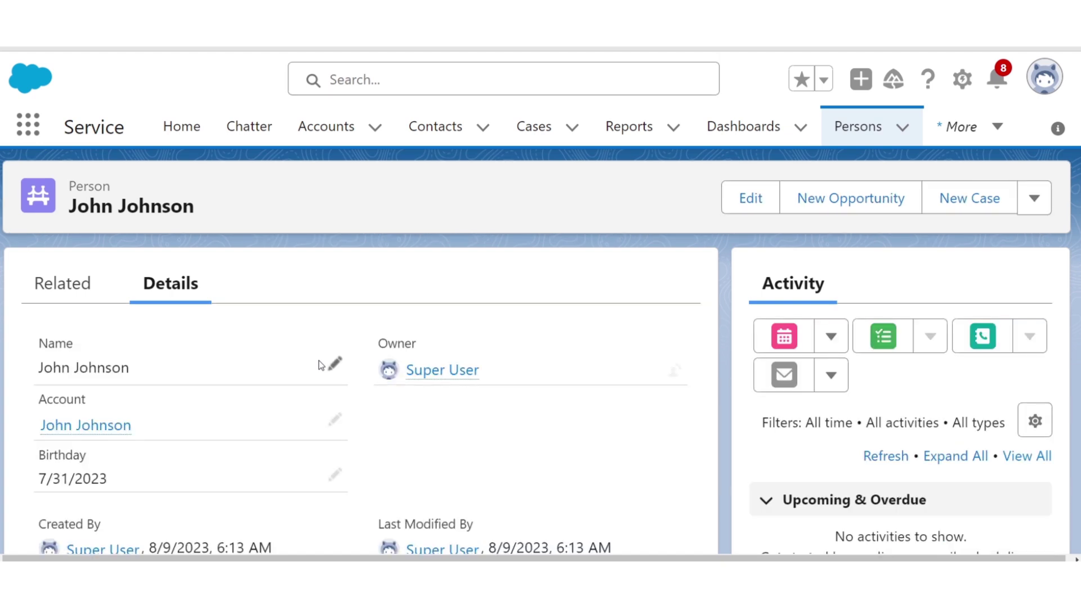
{"action": "scroll", "coordinate": [319, 360], "scroll_direction": "down", "scroll_amount": 1}
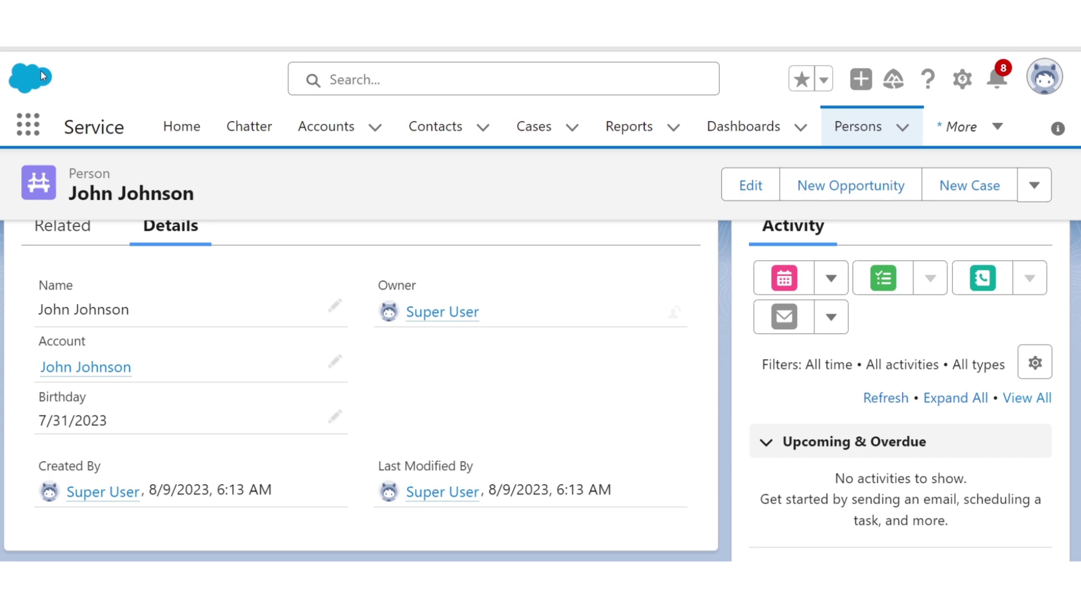
- Open the Johnson & Johnson record from the All Customers list view and review its details
{"action": "left_click", "coordinate": [39, 125]}
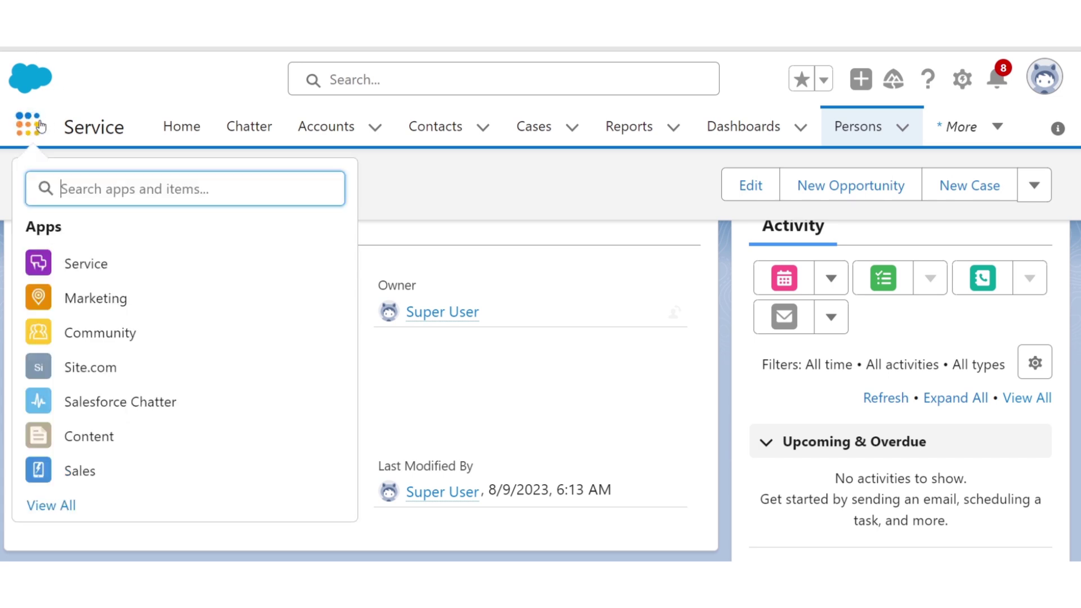
{"action": "type", "text": "Custom"}
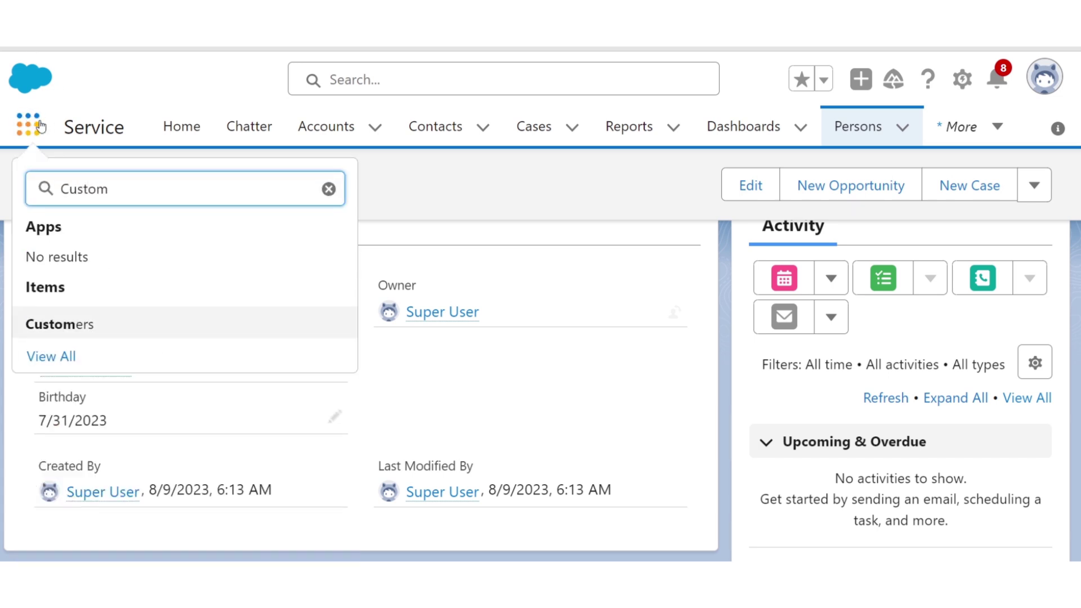
{"action": "left_click", "coordinate": [56, 323]}
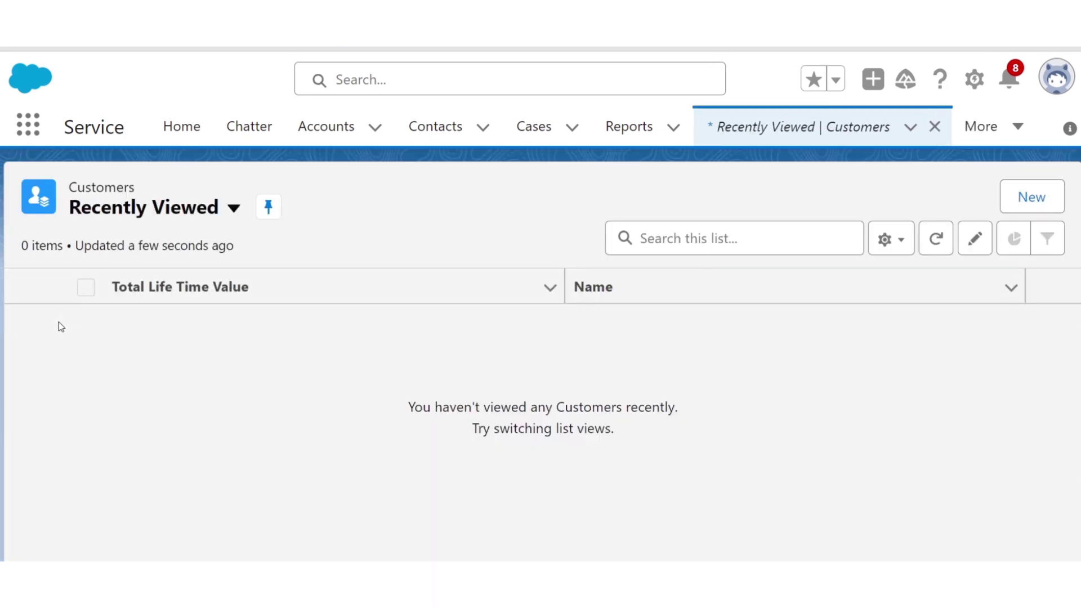
{"action": "left_click", "coordinate": [118, 211]}
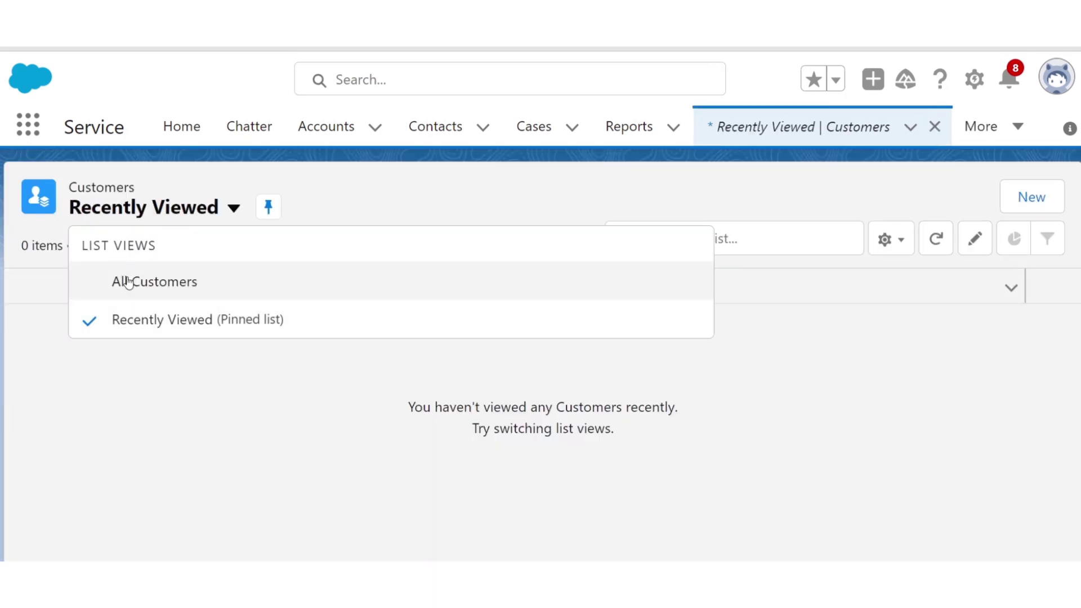
{"action": "left_click", "coordinate": [128, 282]}
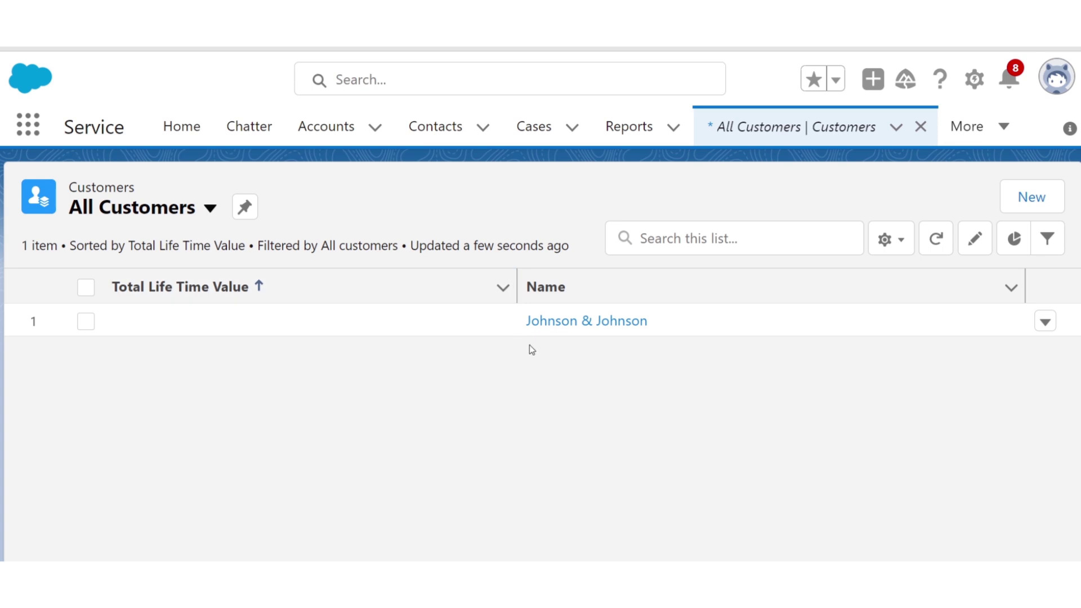
{"action": "left_click", "coordinate": [544, 323]}
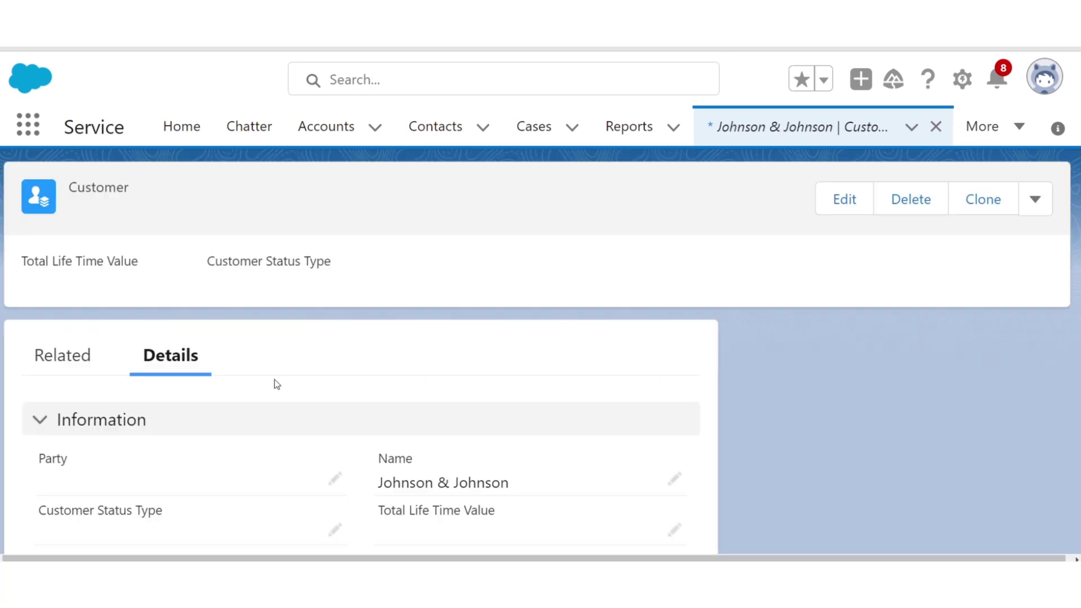
{"action": "scroll", "coordinate": [275, 380], "scroll_direction": "down", "scroll_amount": 1}
{"action": "scroll", "coordinate": [276, 384], "scroll_direction": "down", "scroll_amount": 1}
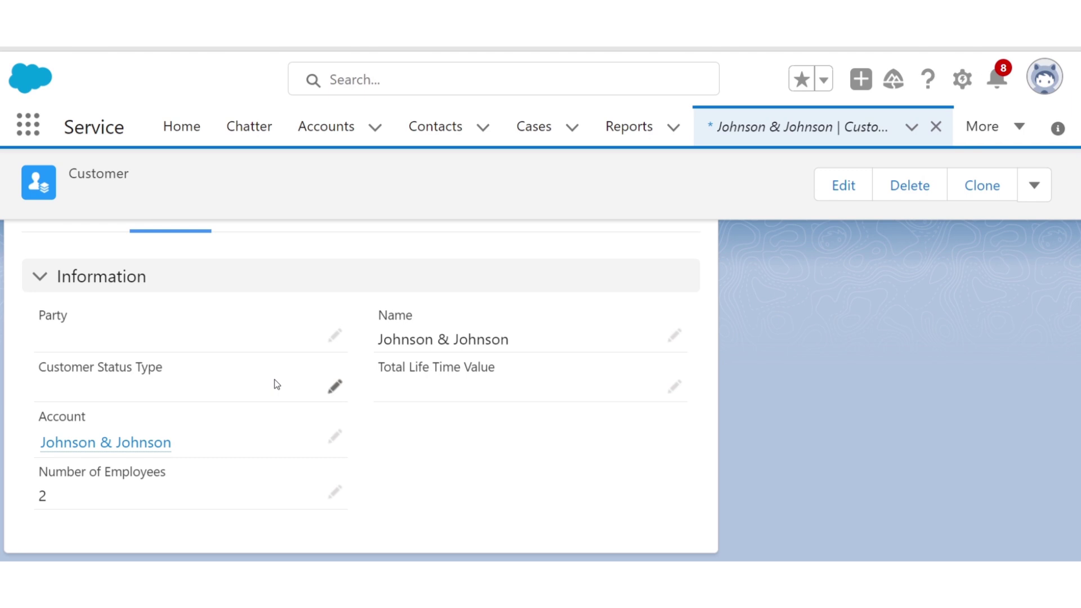